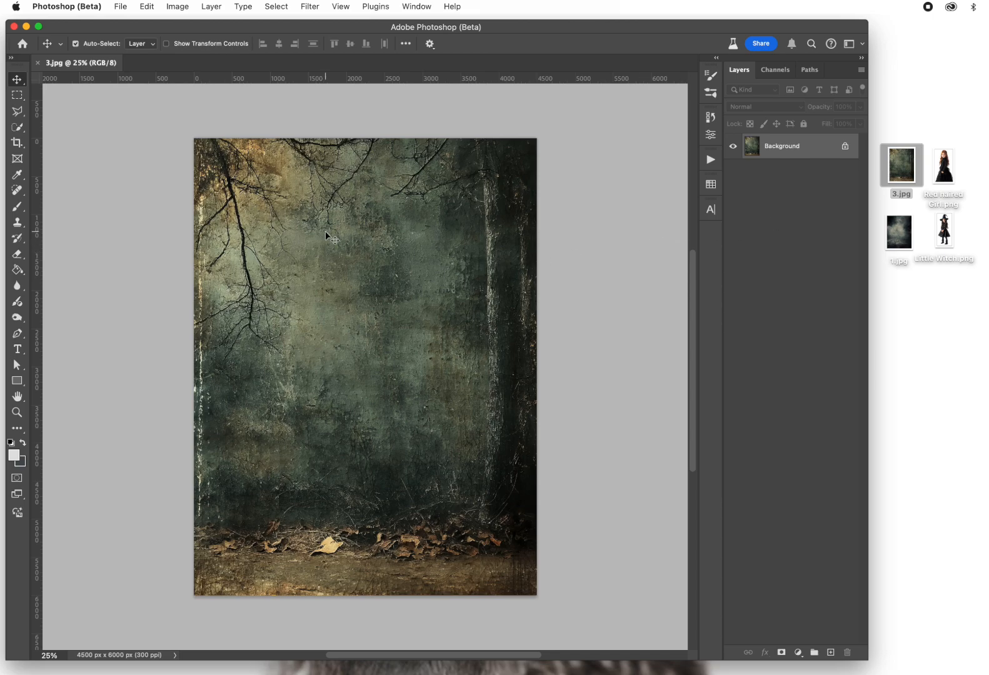
Unlock the background layer and duplicate it
key(super+0)
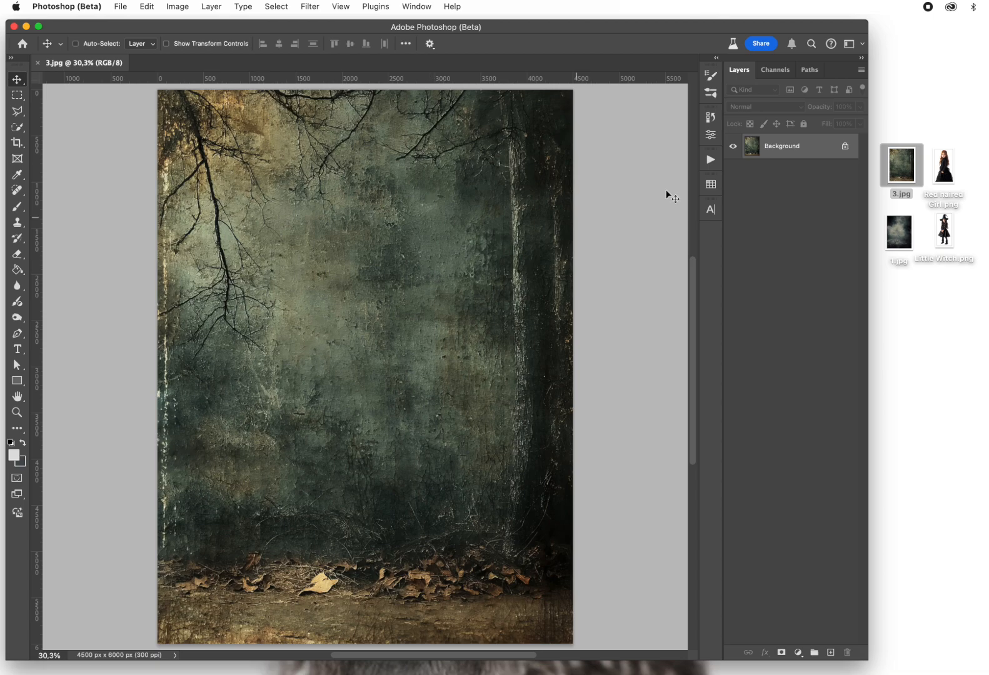
click(845, 147)
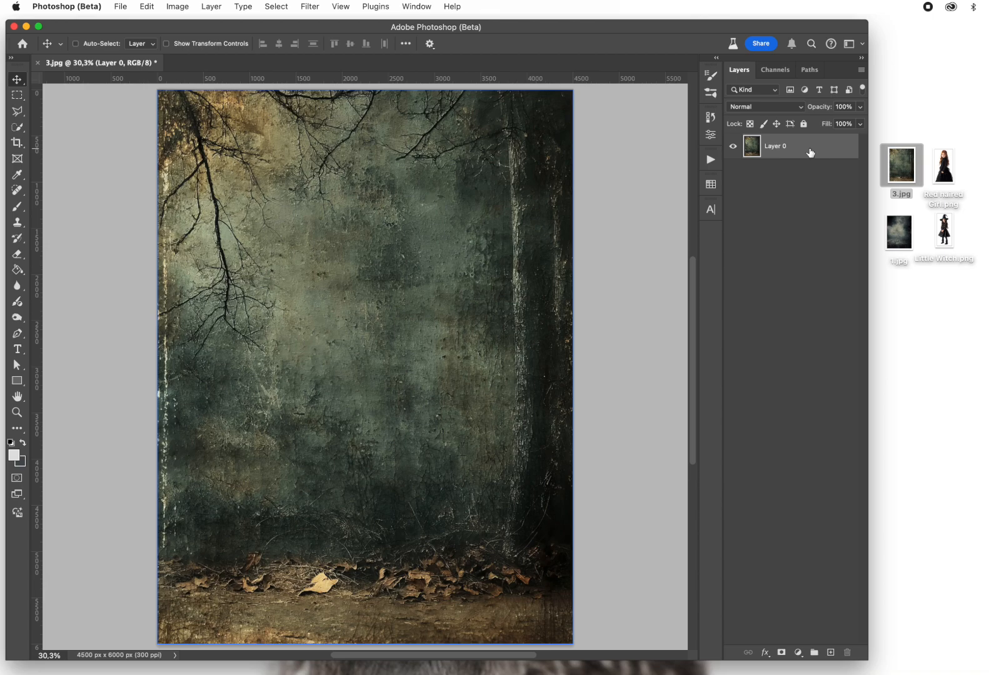
key(super+j)
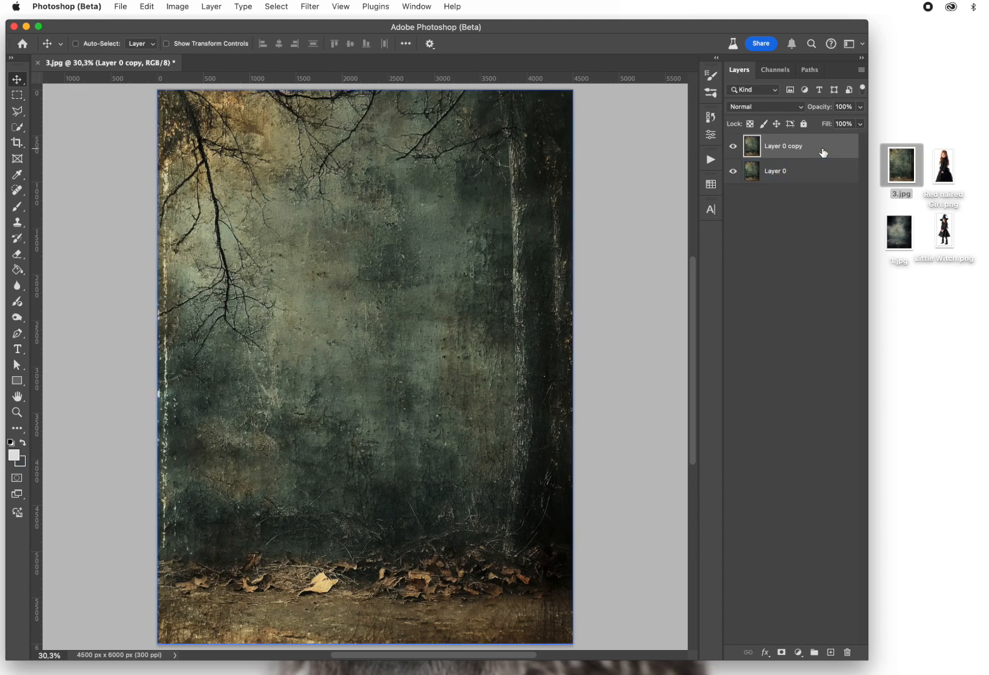
Place Red haired Girl.png on the backdrop, scaled to about 93.5% with its lower edge aligned to the canvas edge
drag(945, 166, 312, 242)
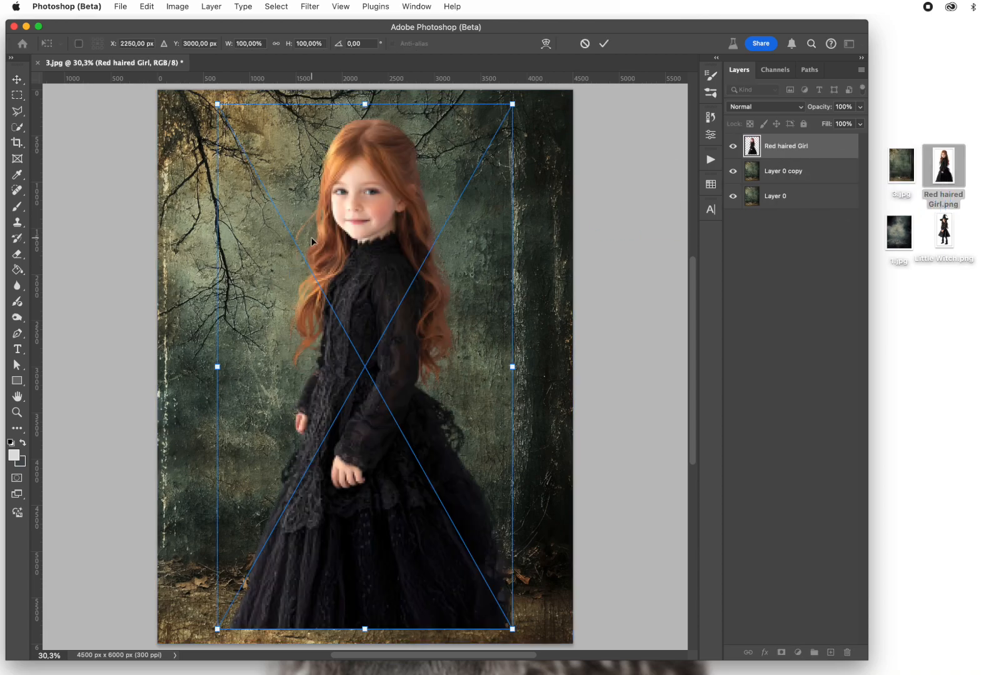
drag(375, 230, 375, 244)
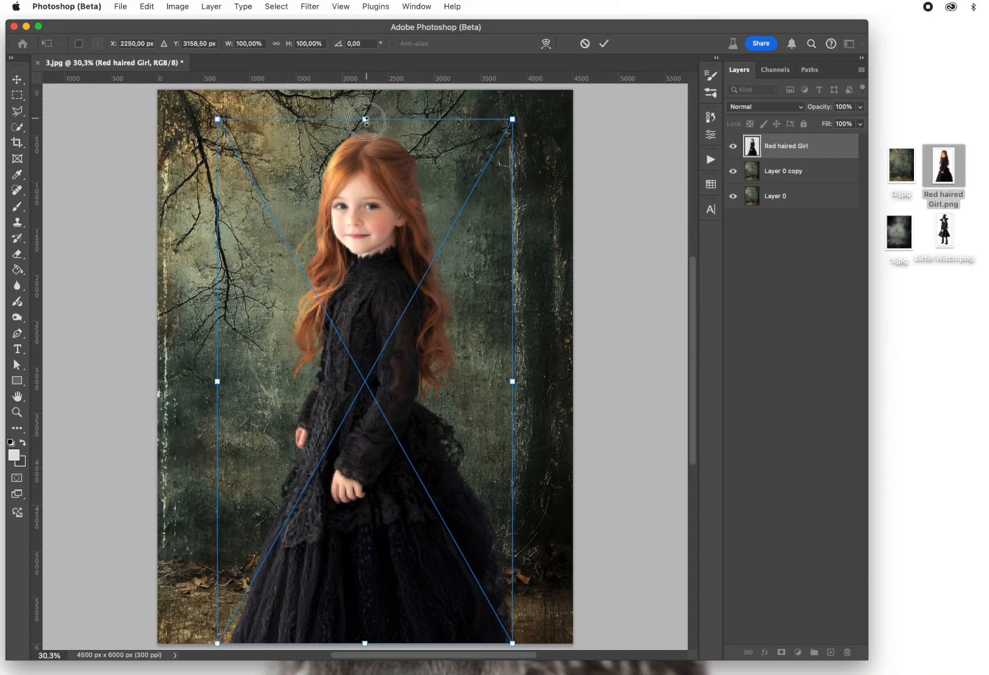
drag(366, 120, 366, 156)
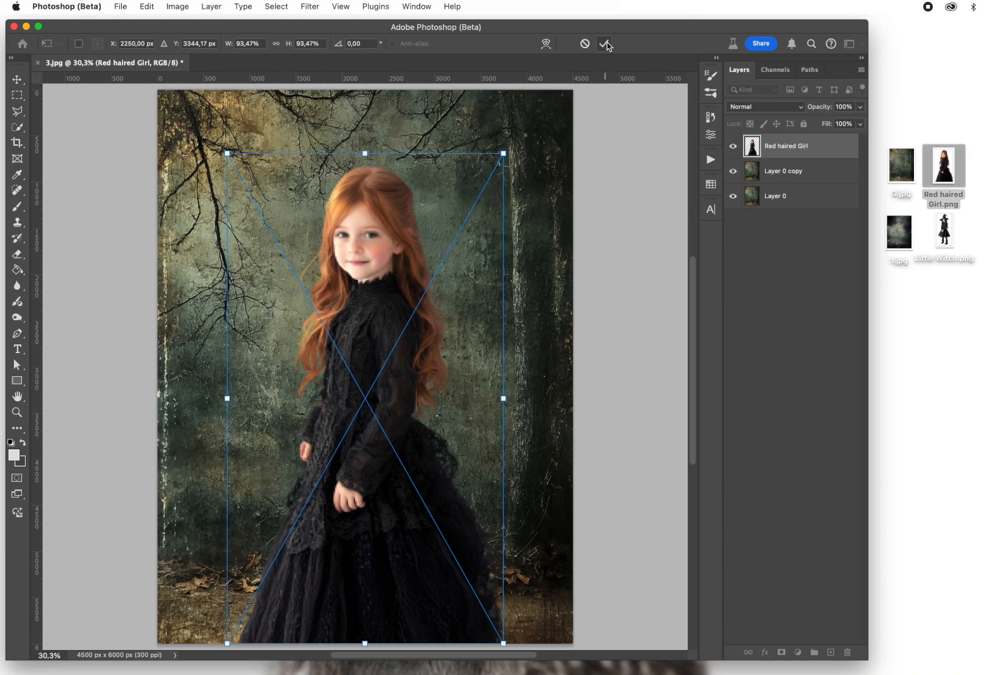
click(604, 44)
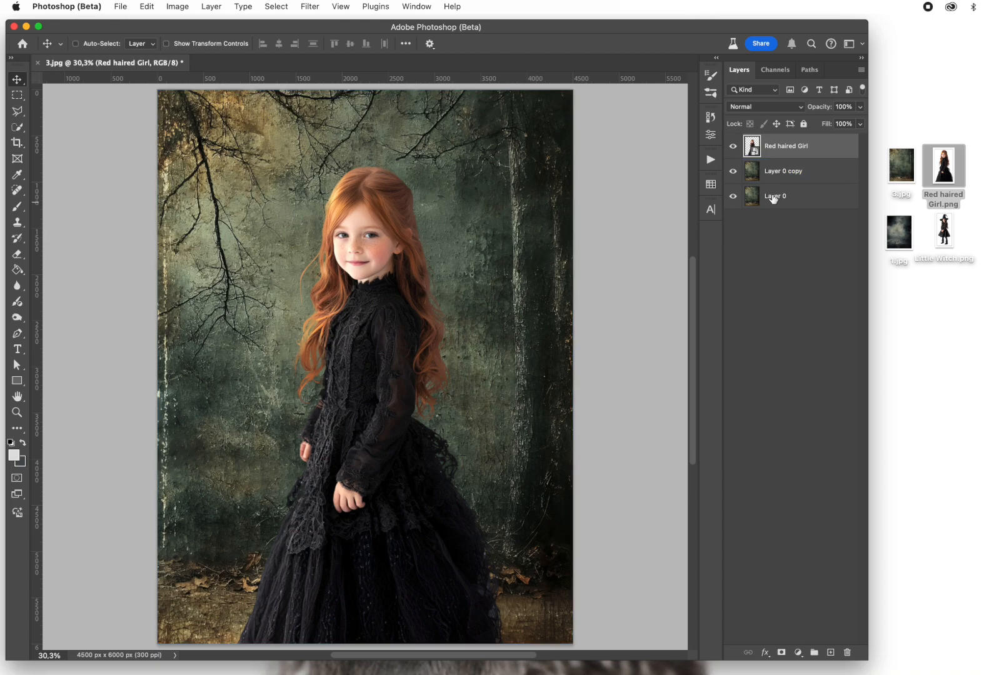
Apply a slight Gaussian Blur to the duplicated background layer, Layer 0 copy
click(829, 180)
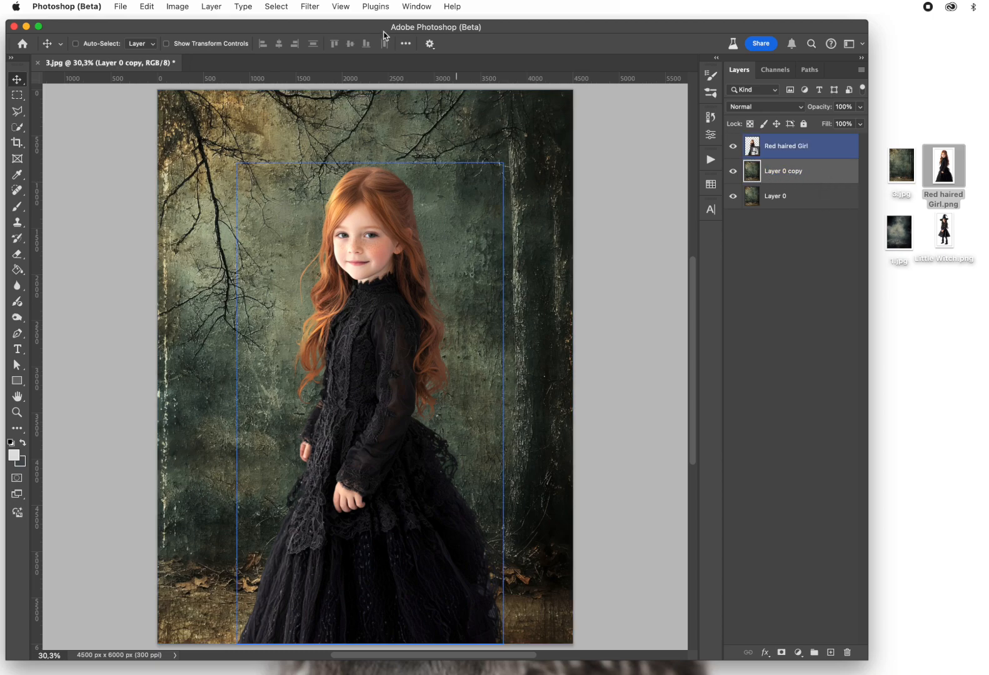
click(311, 7)
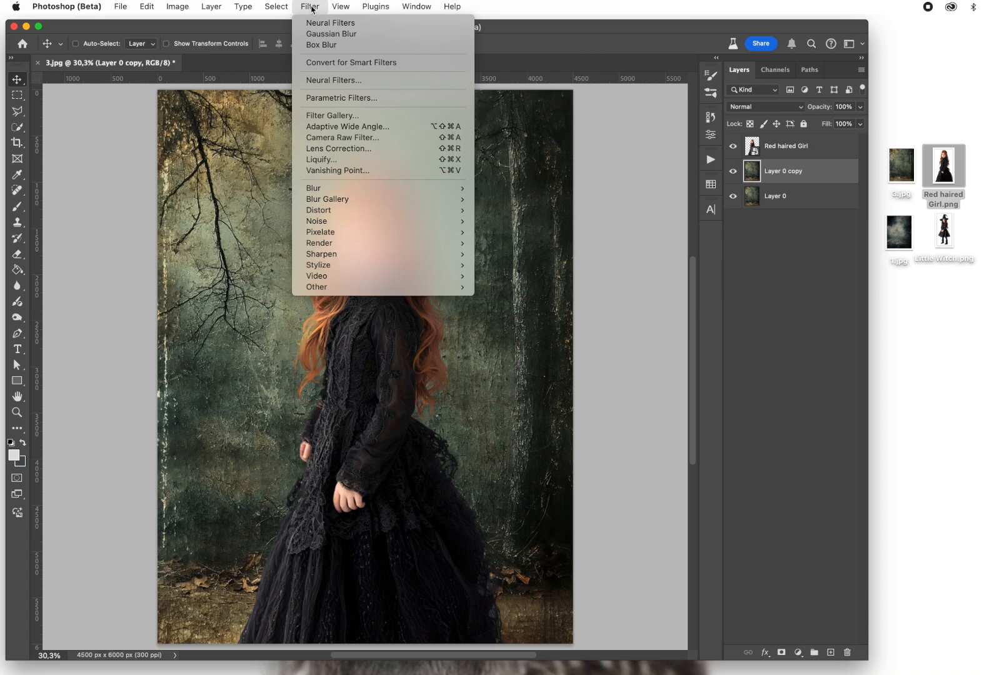
mouse_move(315, 188)
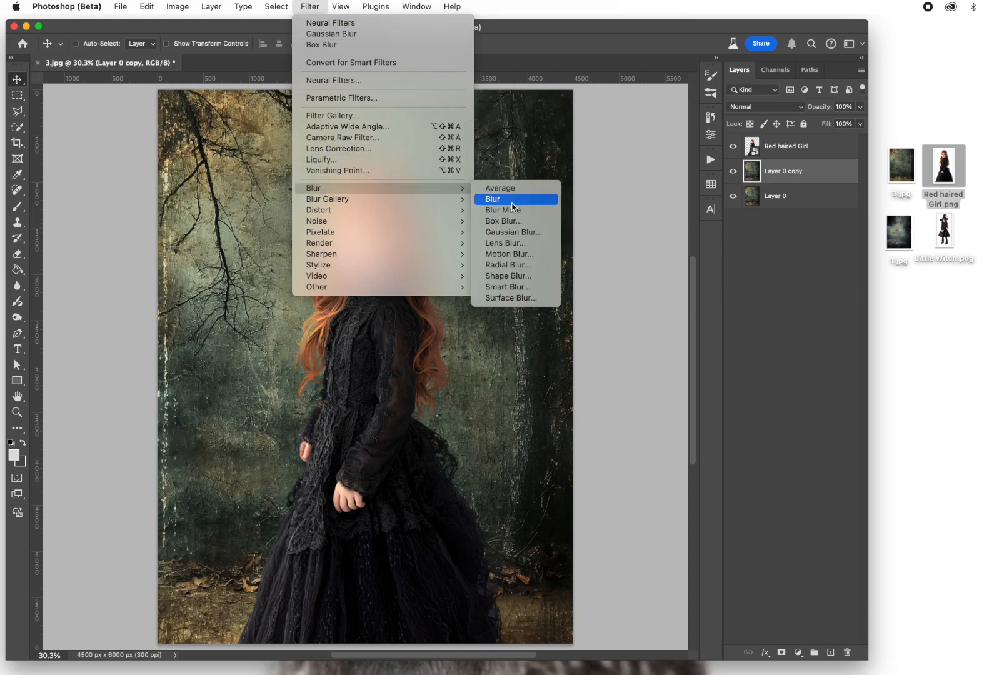
click(513, 232)
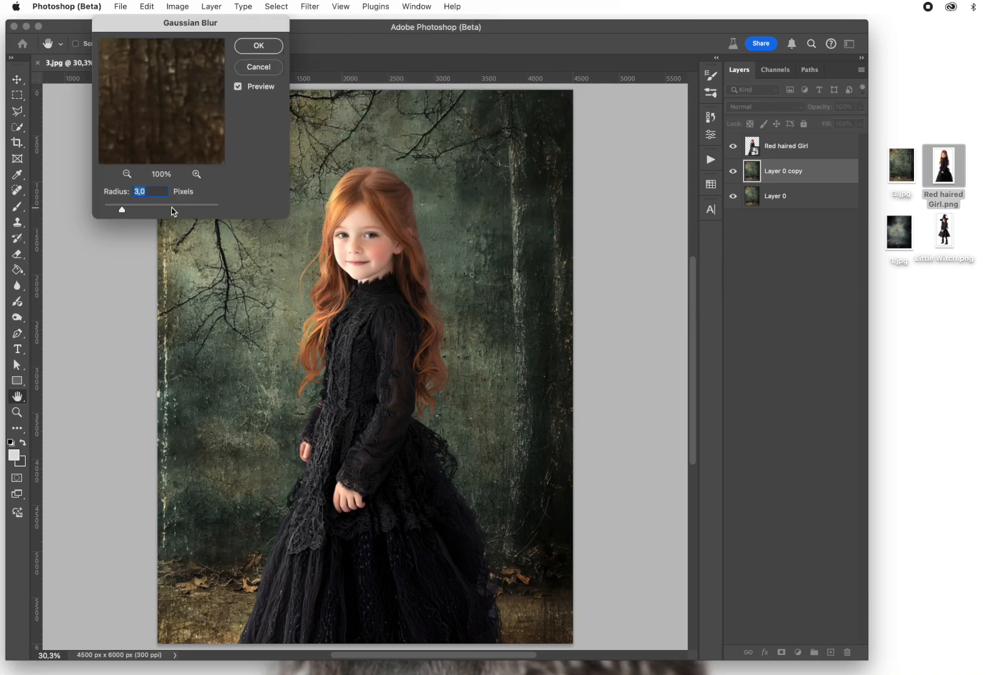
mouse_move(122, 210)
mouse_down()
mouse_move(176, 215)
mouse_move(123, 213)
mouse_up()
click(253, 46)
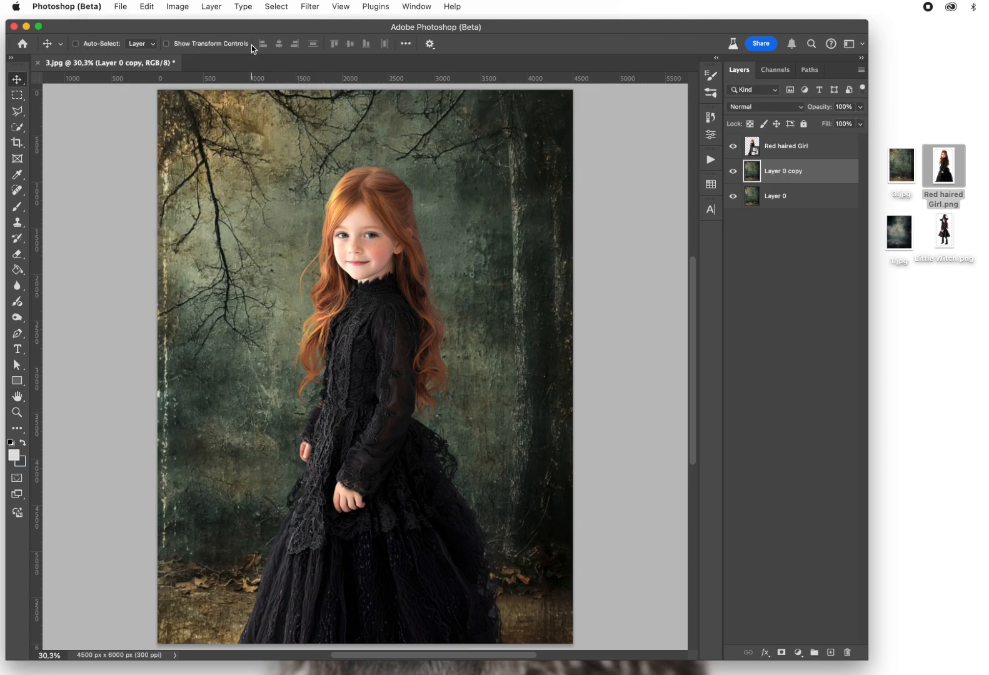
click(779, 198)
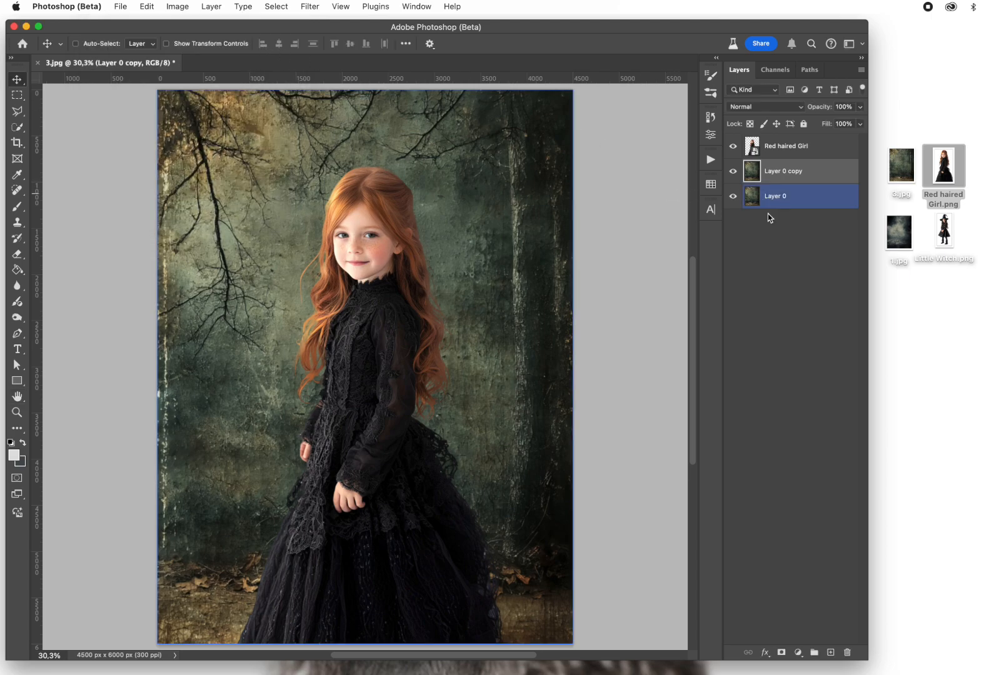
super+click(375, 229)
super+click(639, 481)
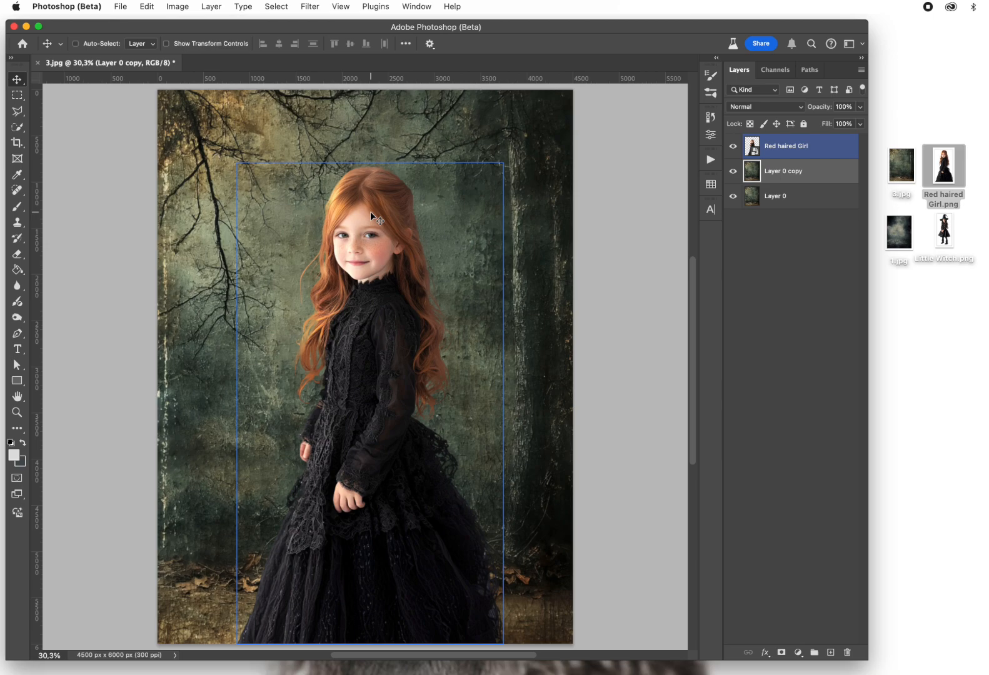
Duplicate the Red haired Girl layer and hide both the original girl layer and Layer 0
click(828, 152)
key(super+j)
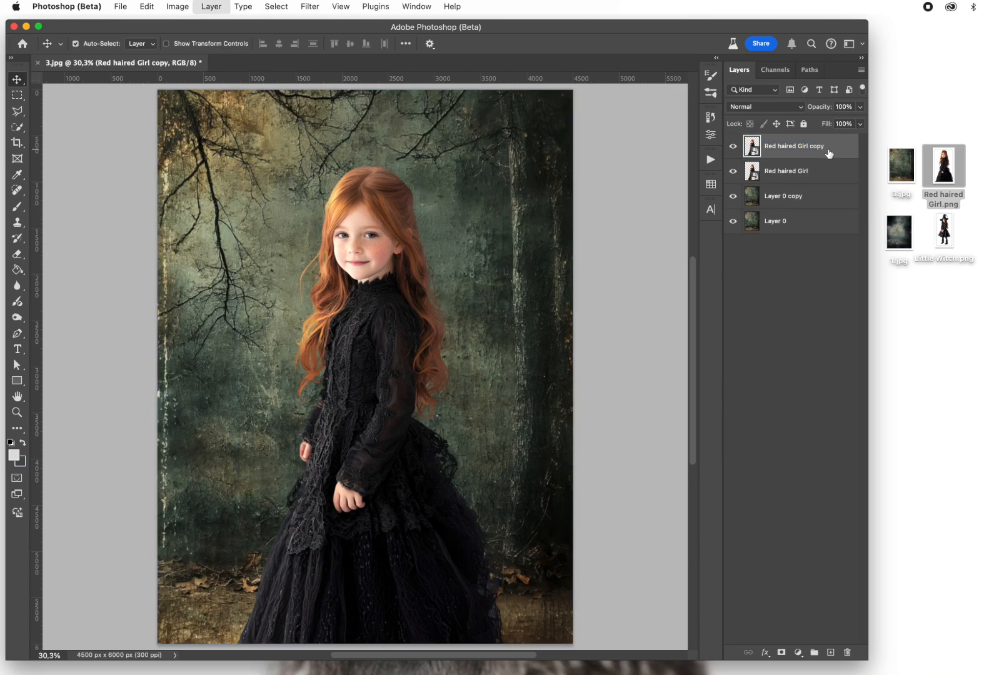
click(773, 169)
click(733, 172)
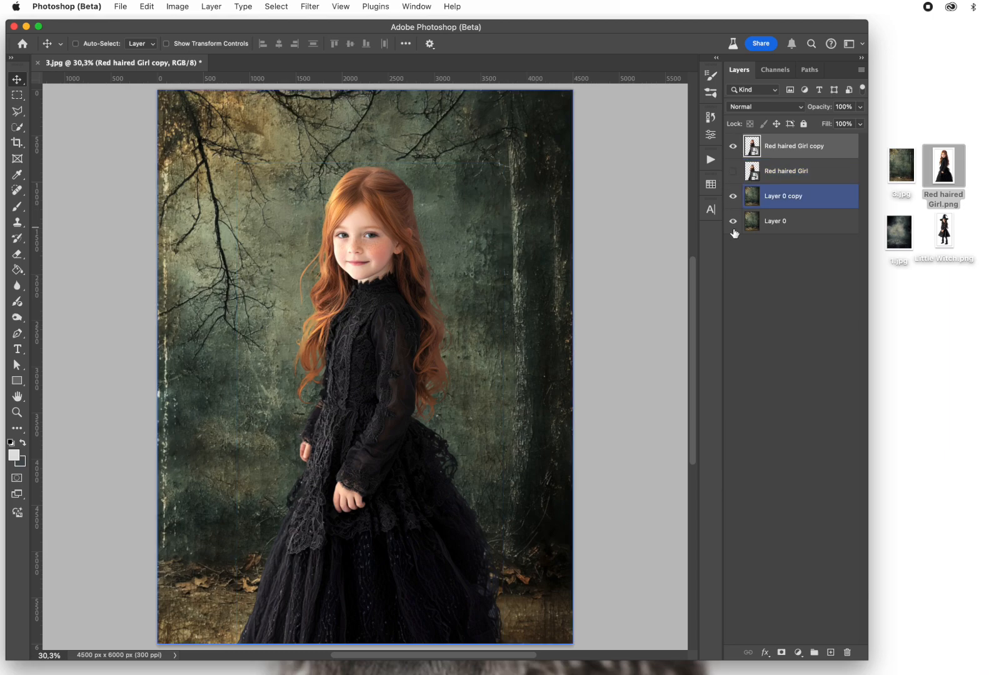
click(733, 221)
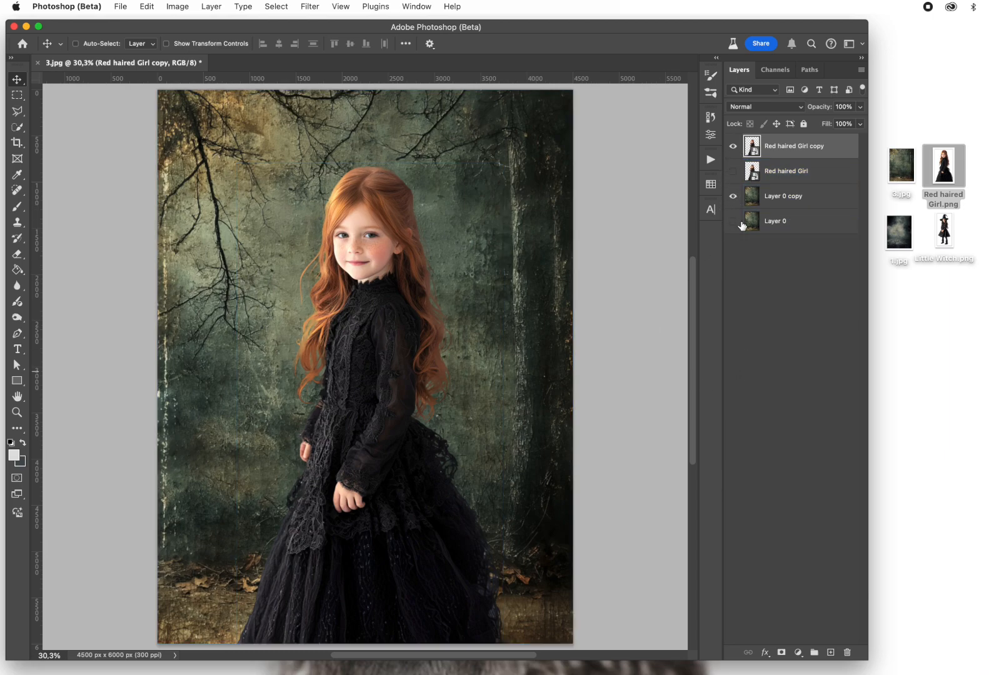
click(734, 171)
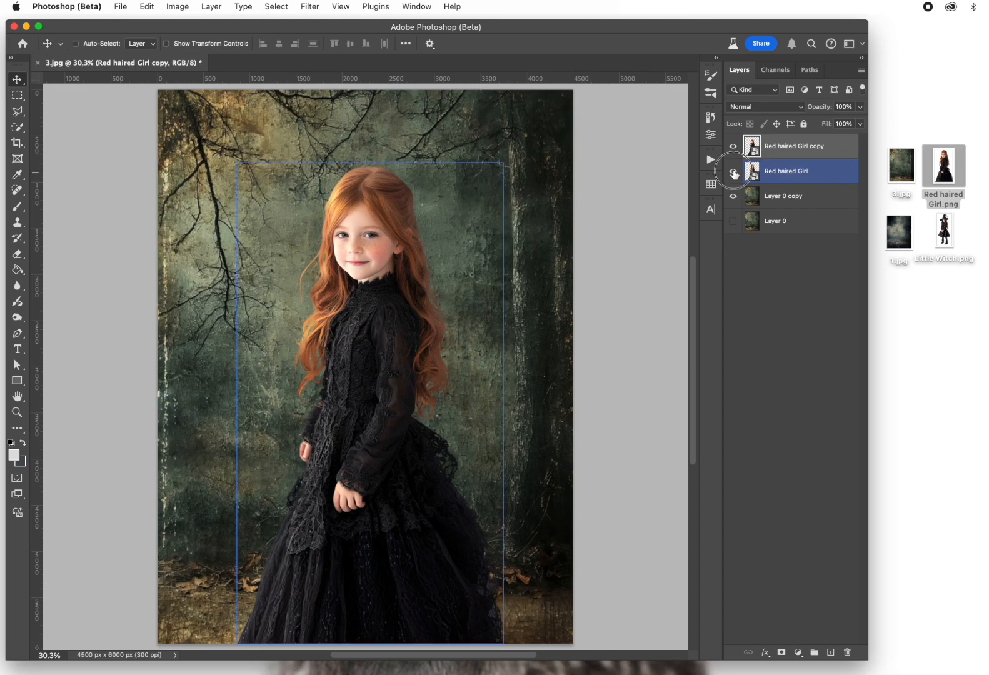
click(734, 172)
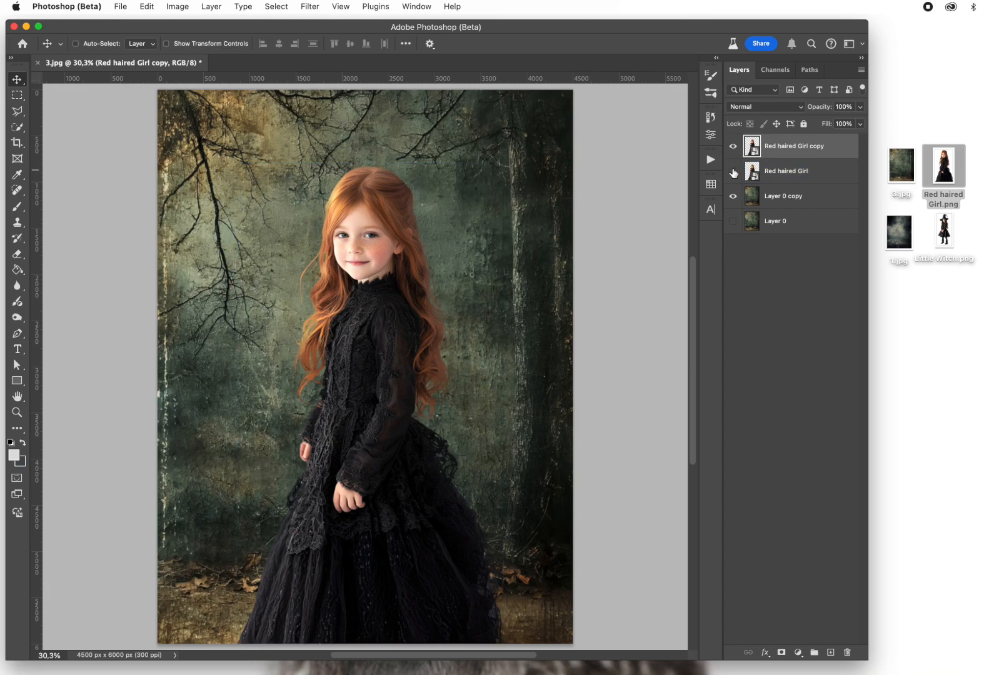
Enable the Harmonization neural filter for the Red haired Girl copy layer
click(829, 149)
click(316, 9)
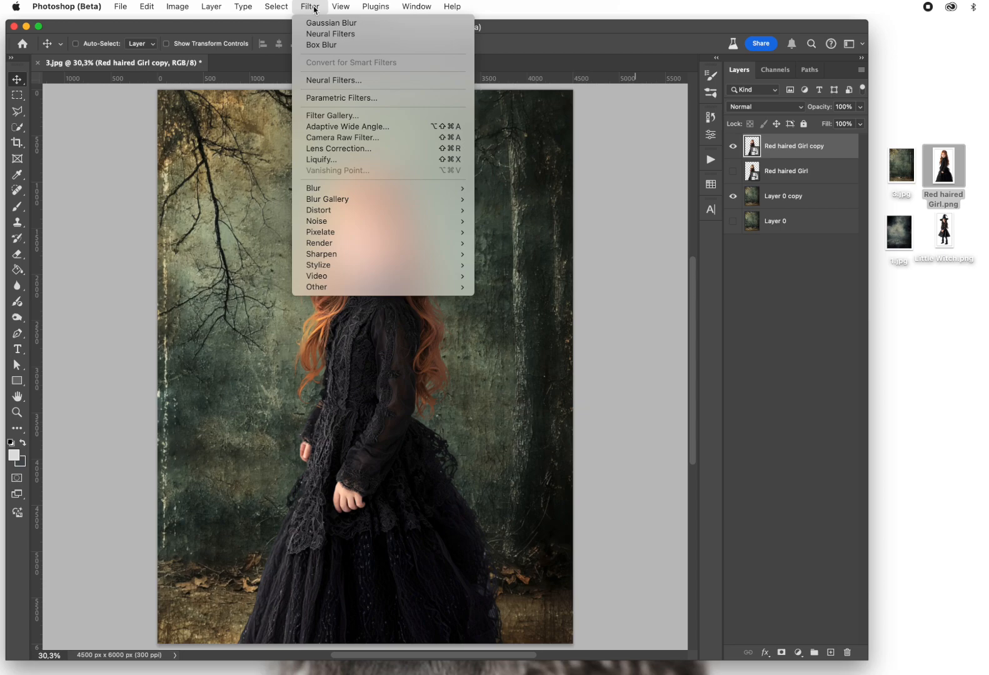
click(320, 80)
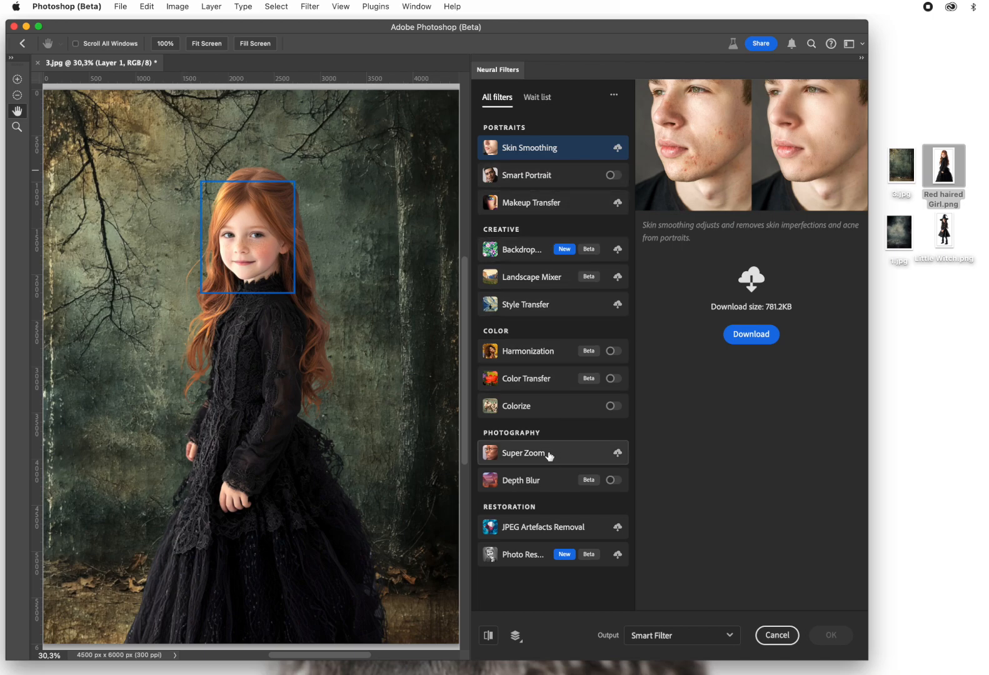
mouse_move(521, 485)
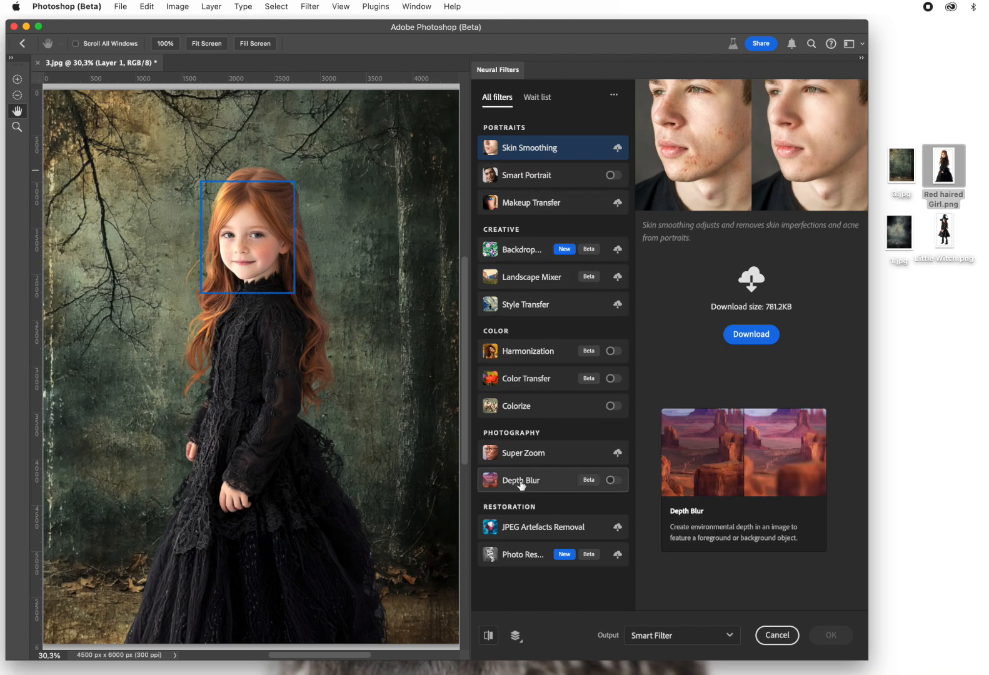
mouse_move(549, 352)
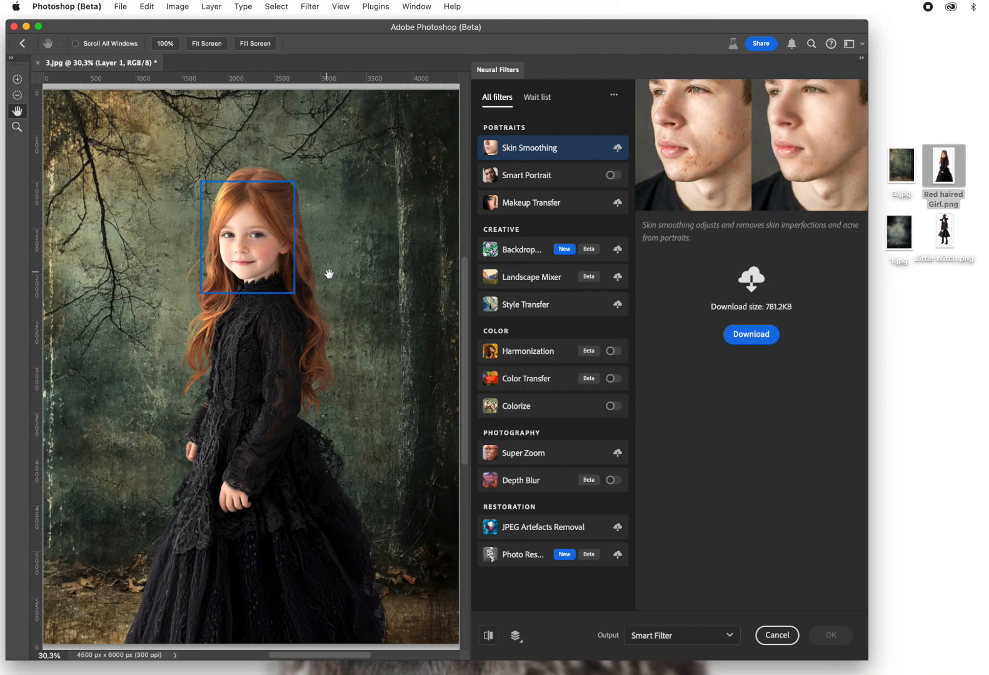
click(616, 353)
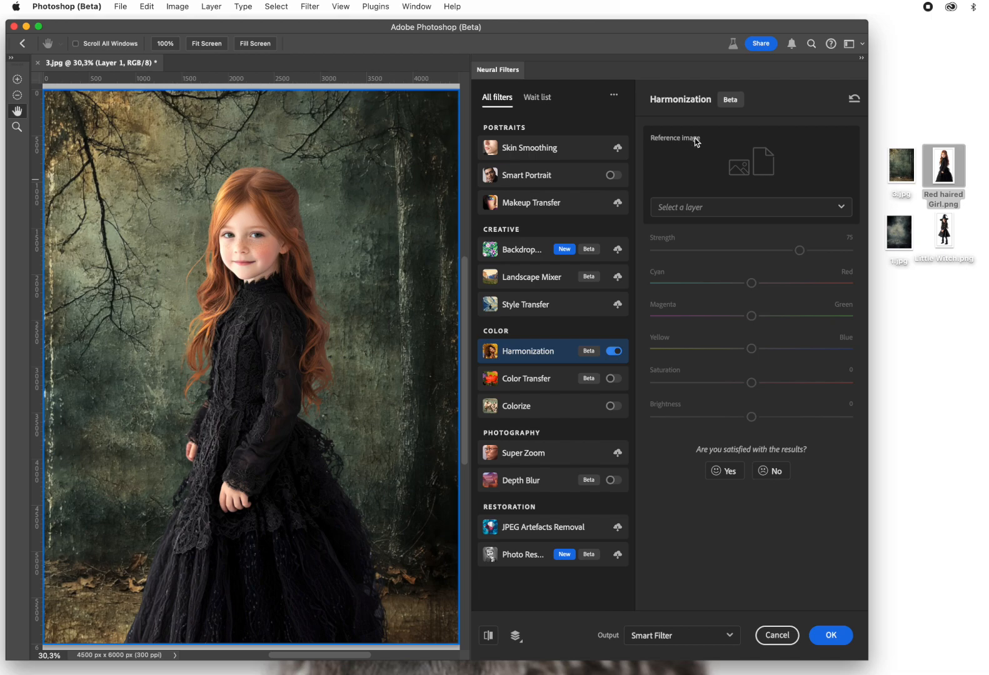
Harmonize the girl with Layer 0 copy as the reference image at reduced strength, and output it as a smart filter
click(697, 210)
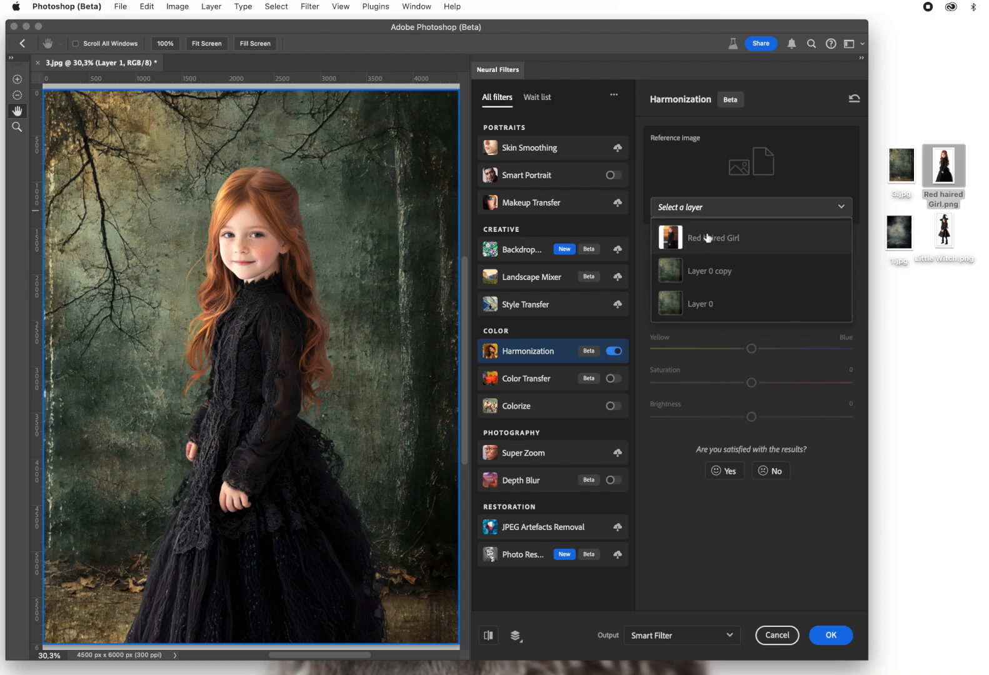
click(716, 273)
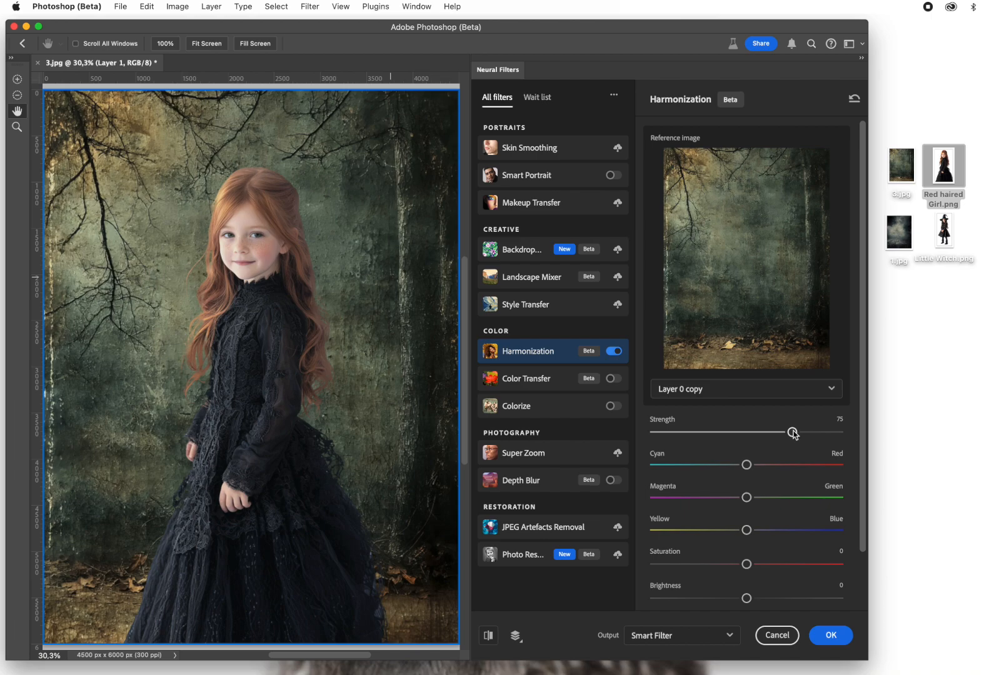
drag(793, 433, 765, 434)
click(831, 635)
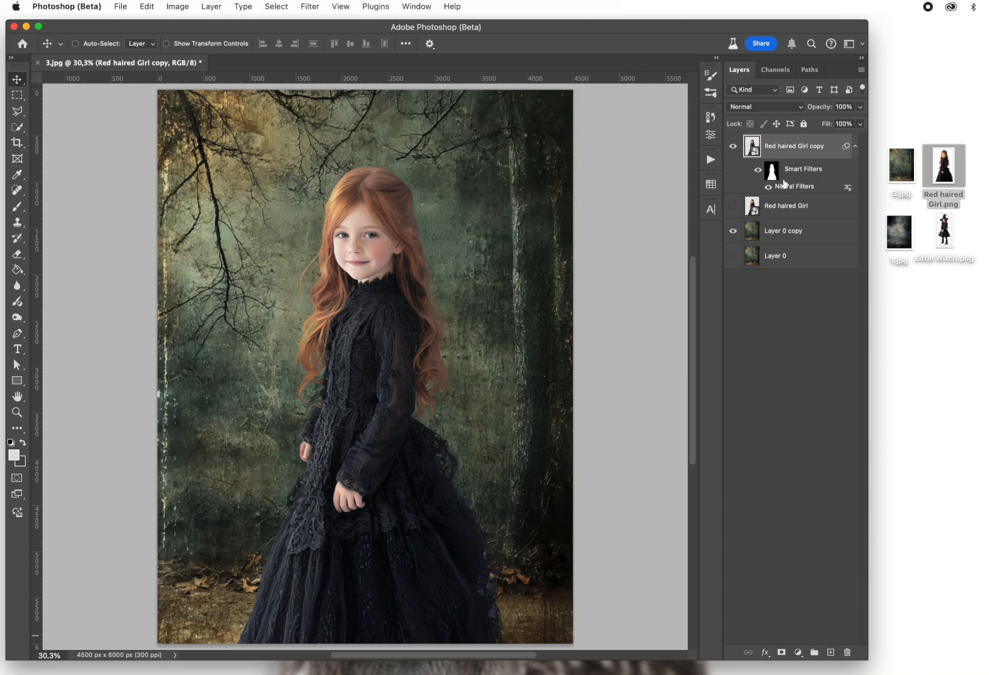
Show the original Red haired Girl layer and set the harmonized copy's opacity to 77%
click(732, 208)
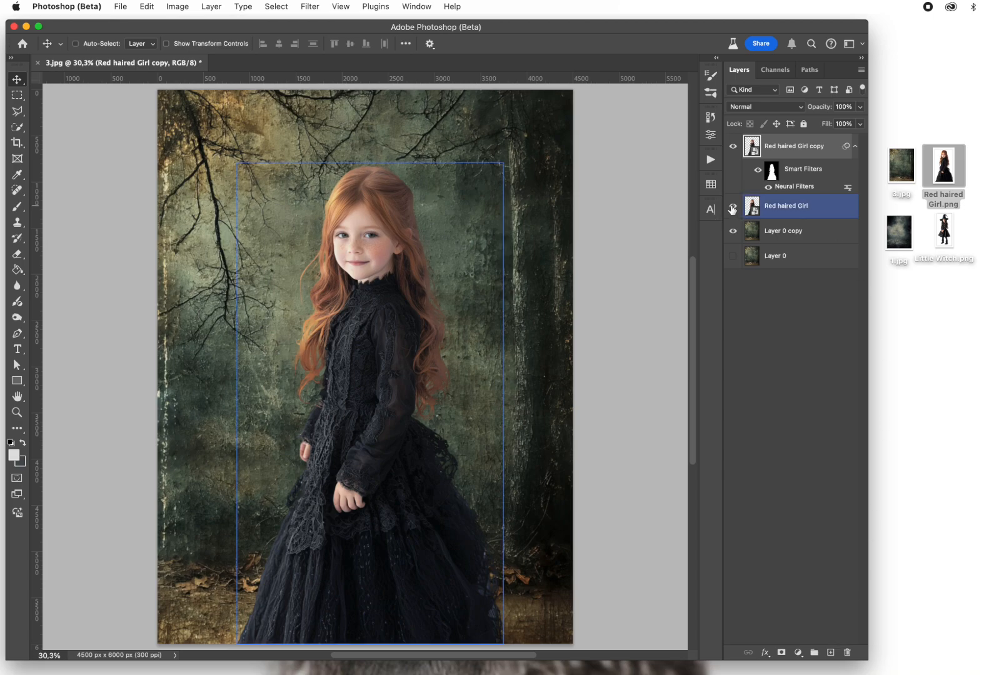
click(733, 146)
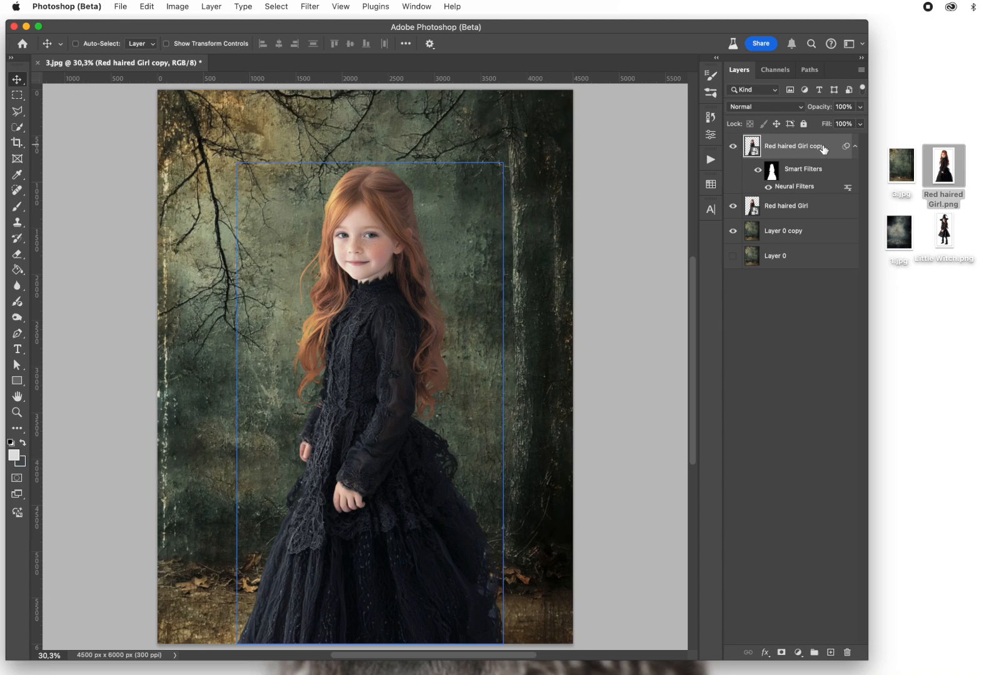
drag(827, 110, 814, 110)
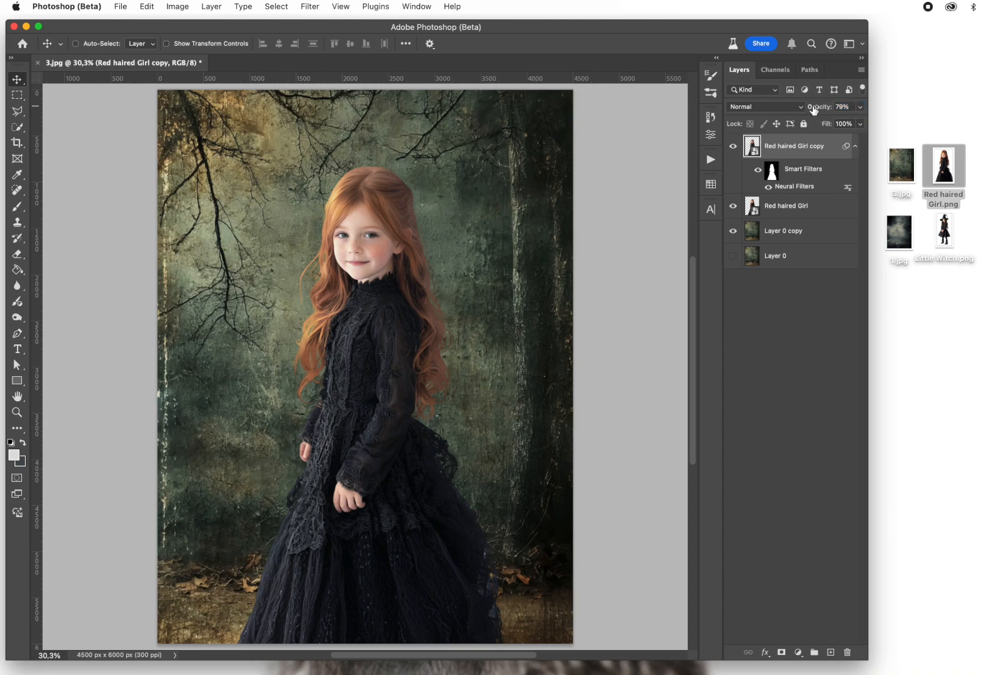
drag(818, 110, 816, 110)
click(735, 147)
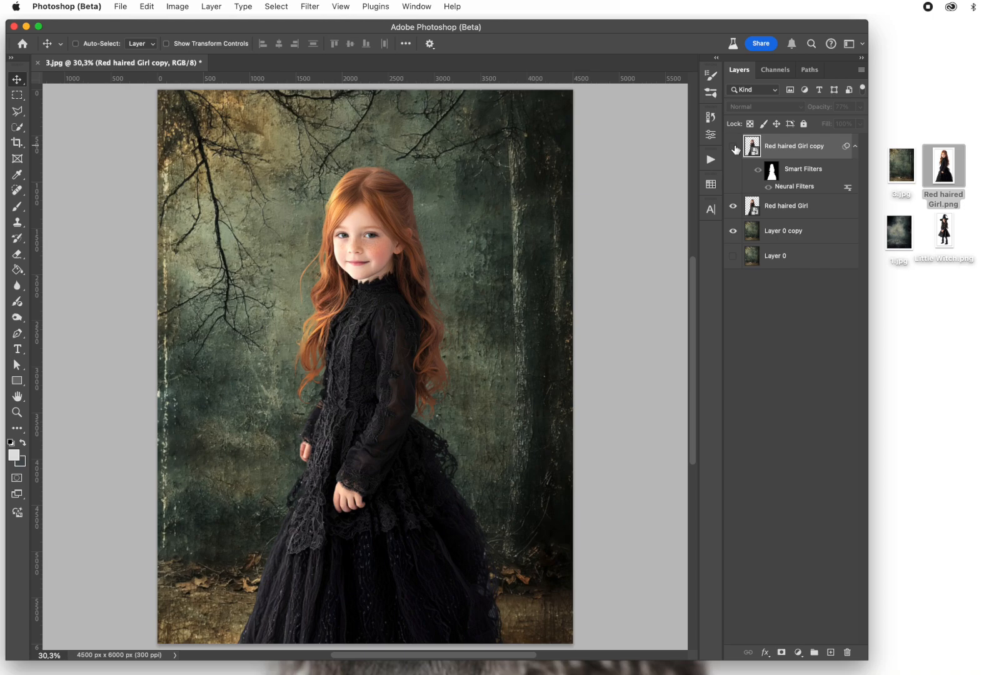
click(735, 147)
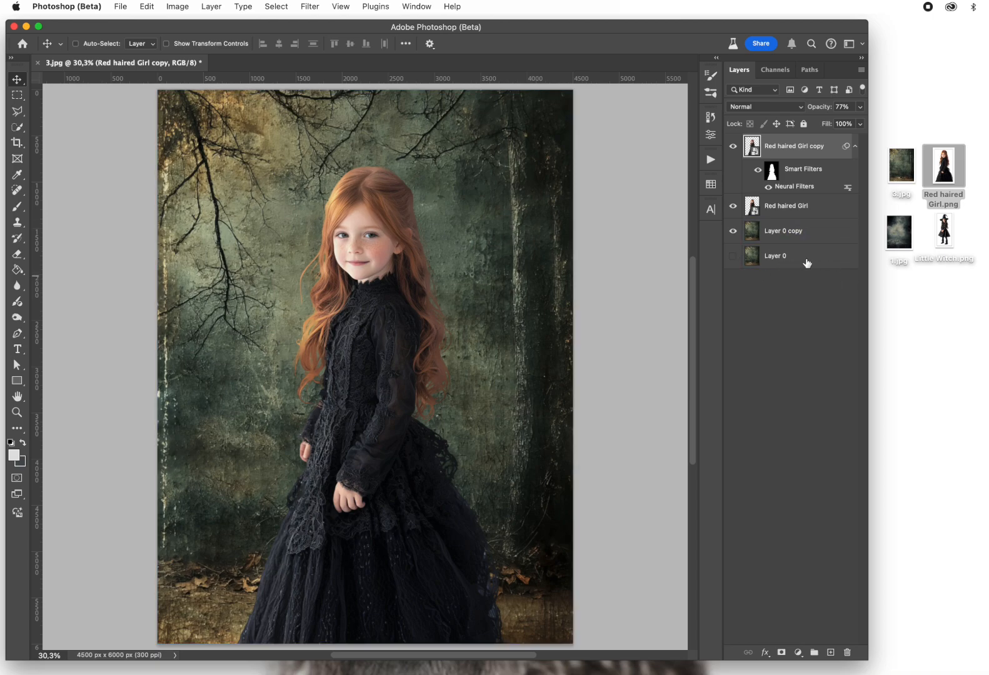
Make Layer 0 copy active and set the Burn tool's midtones exposure to 21%
click(800, 230)
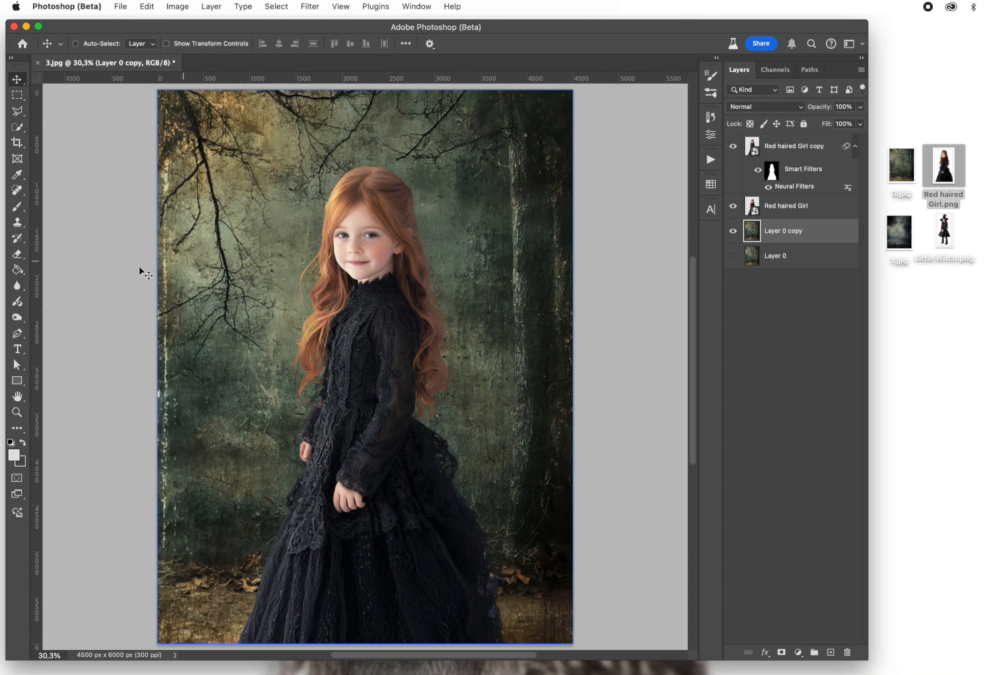
click(19, 320)
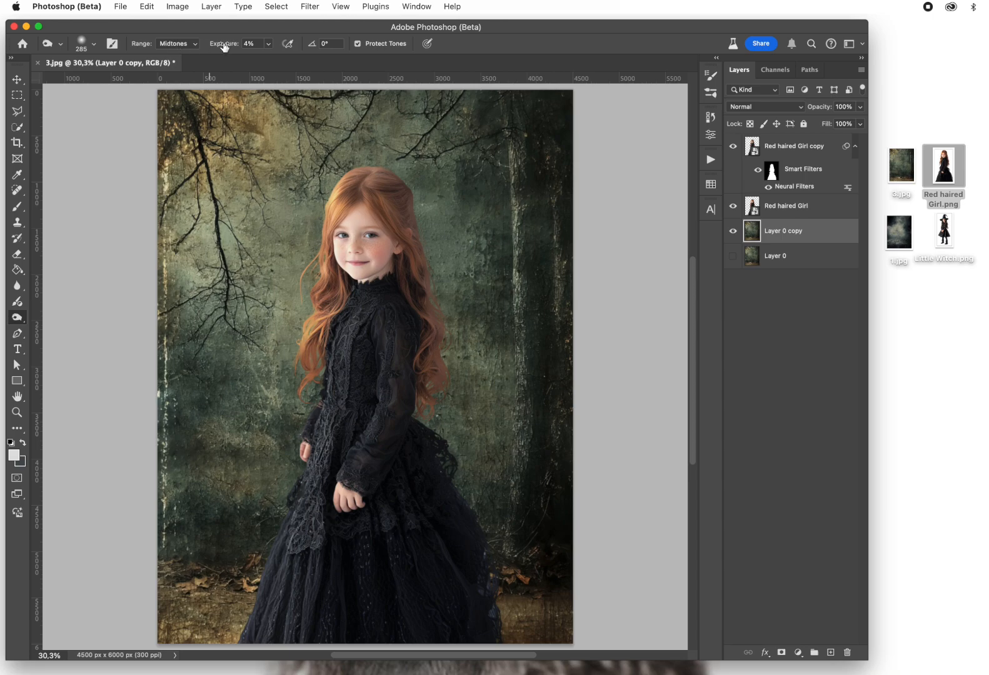
drag(222, 45, 235, 45)
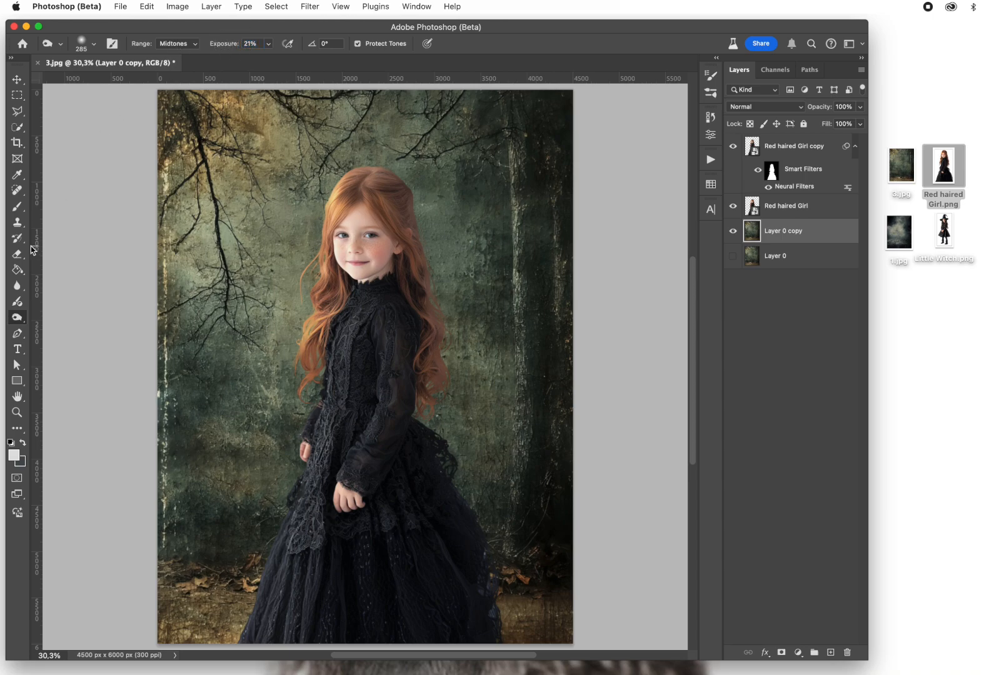
click(15, 208)
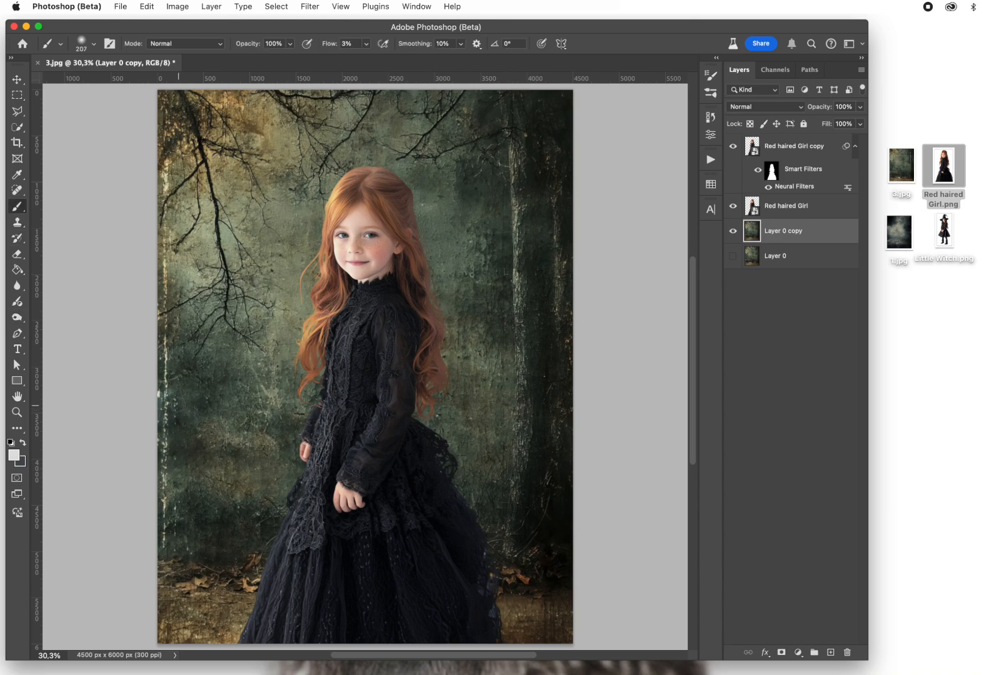
drag(246, 410, 293, 411)
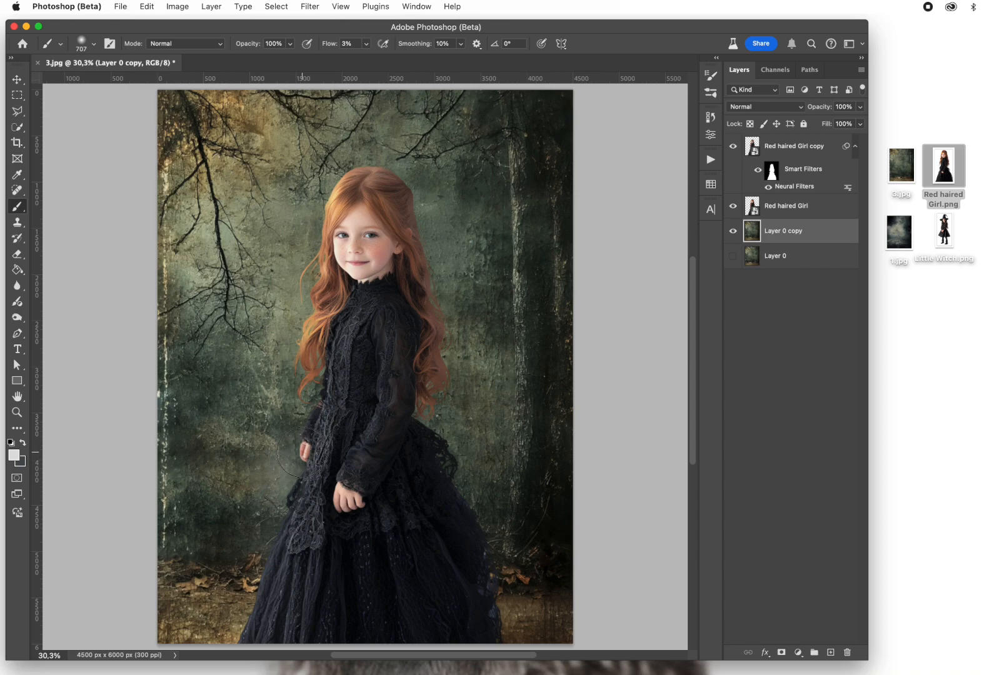
key(super+z)
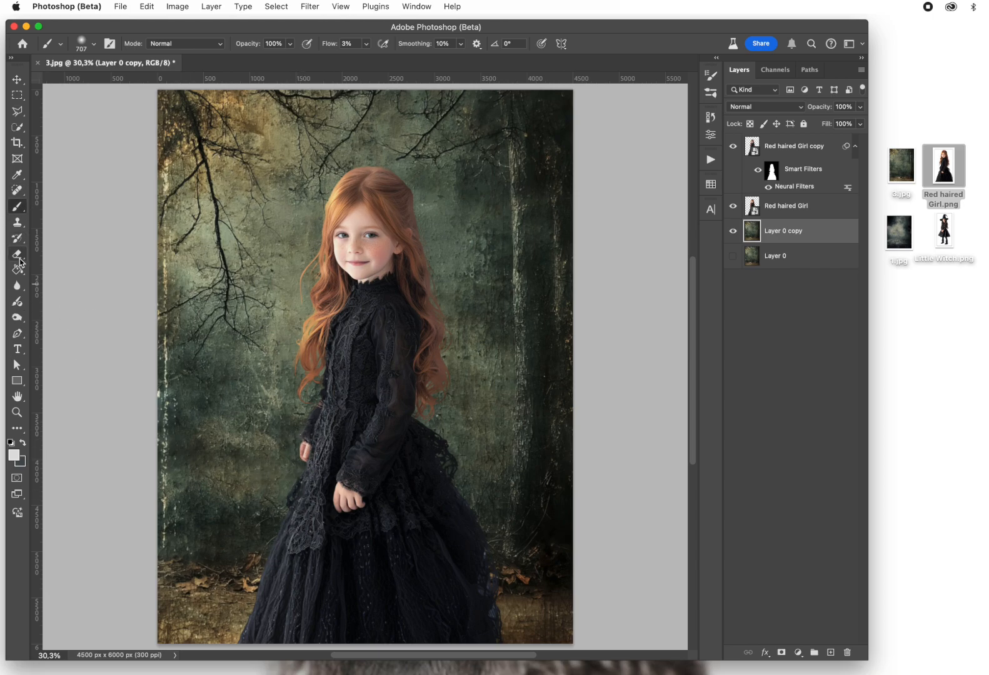
Enlarge the Burn brush to about 646 px and darken the backdrop around the girl's hair, dress and the floor beside her
click(17, 317)
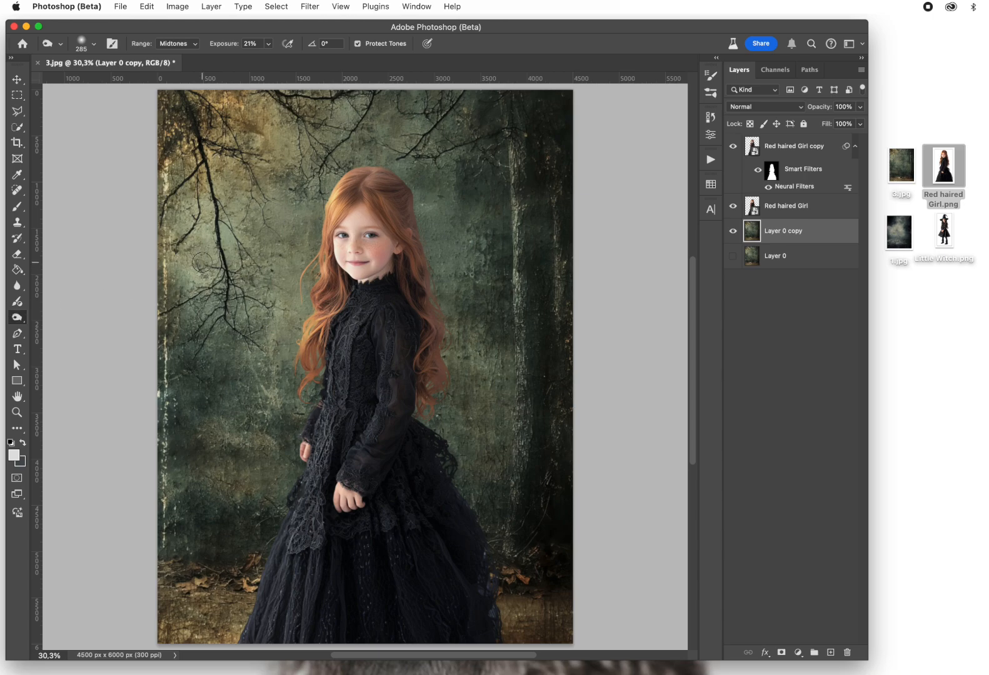
drag(269, 384, 304, 385)
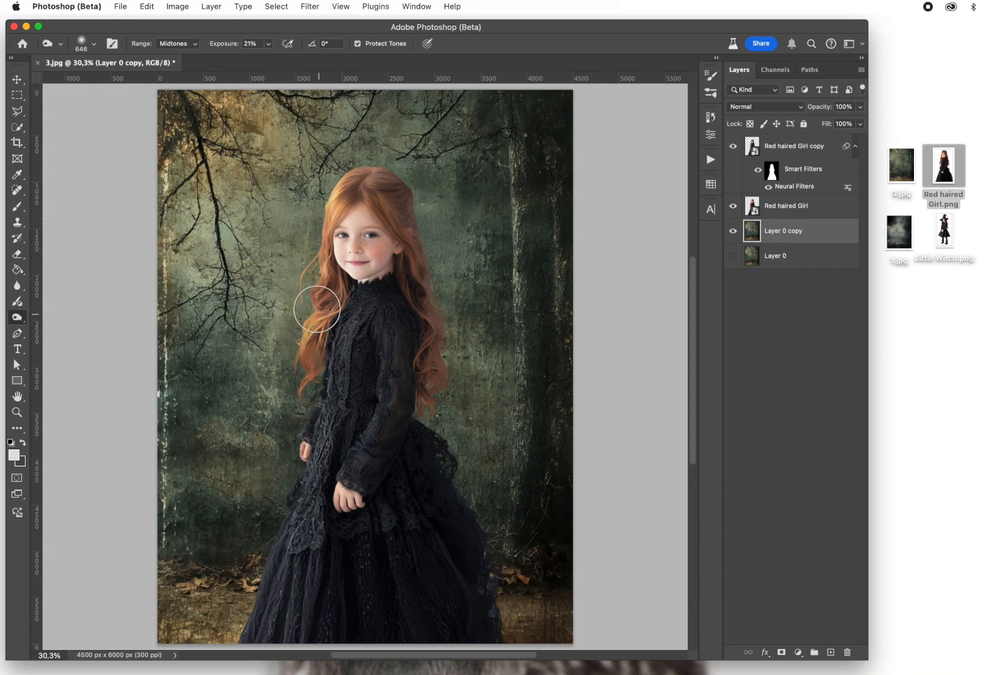
mouse_move(298, 255)
mouse_down()
mouse_move(326, 186)
mouse_move(365, 160)
mouse_move(410, 176)
mouse_move(423, 240)
mouse_move(426, 195)
mouse_move(443, 274)
mouse_move(434, 286)
mouse_move(461, 339)
mouse_move(445, 424)
mouse_move(480, 486)
mouse_move(499, 561)
mouse_up()
drag(416, 392, 471, 523)
mouse_move(281, 382)
mouse_down()
mouse_move(257, 433)
mouse_move(252, 509)
mouse_move(210, 604)
mouse_move(232, 619)
mouse_move(260, 591)
mouse_move(248, 631)
mouse_up()
drag(531, 608, 516, 635)
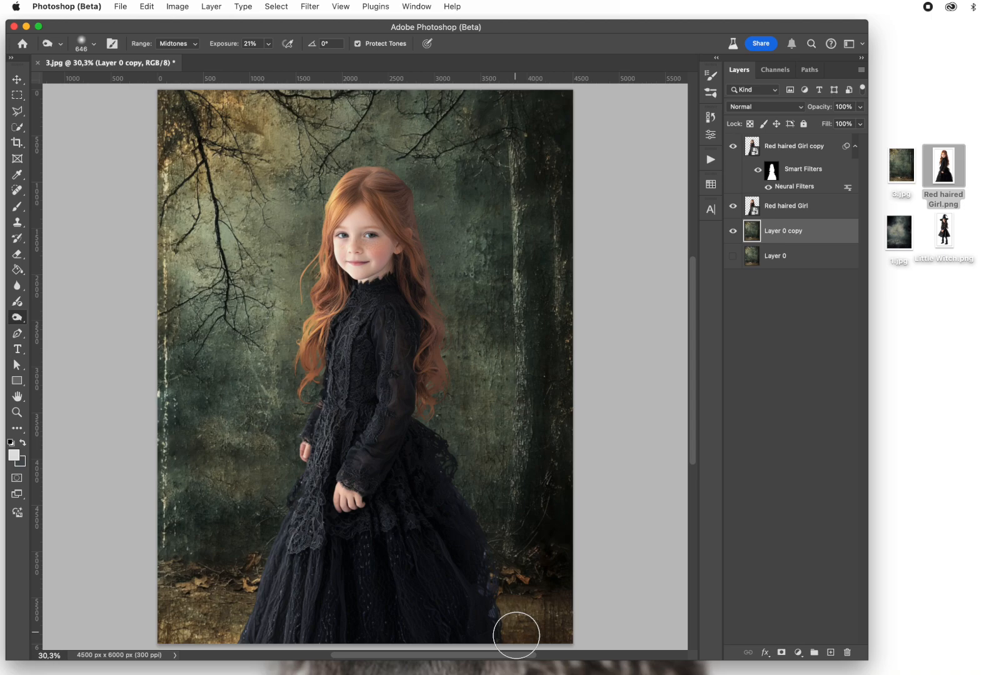
drag(329, 174, 285, 326)
Show Layer 0, hide Layer 0 copy, and apply the Gaussian Blur filter to Layer 0
click(733, 257)
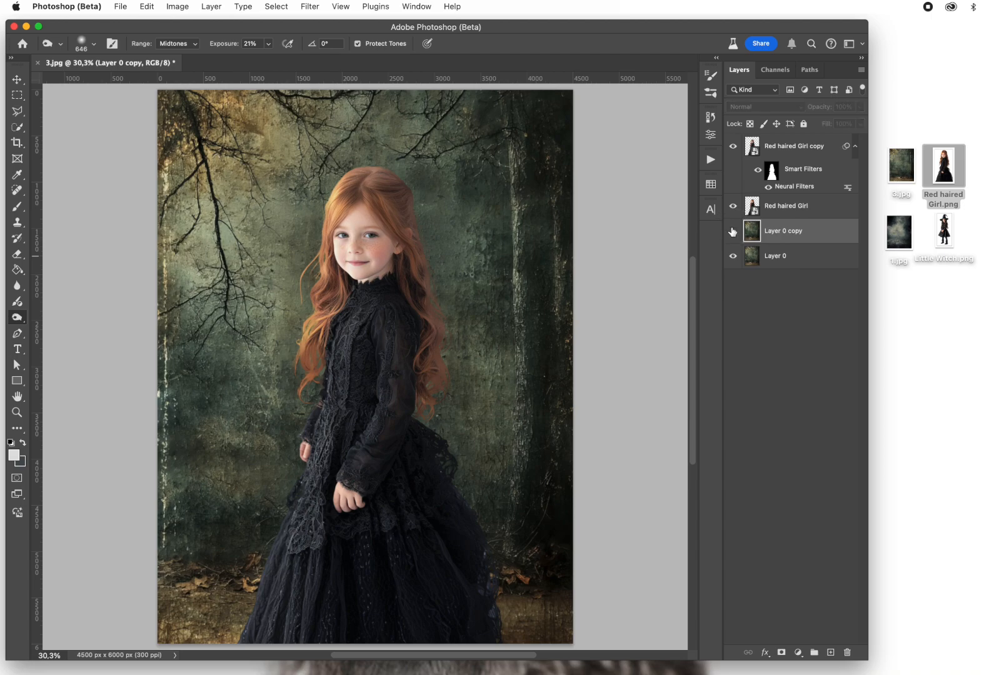
click(733, 232)
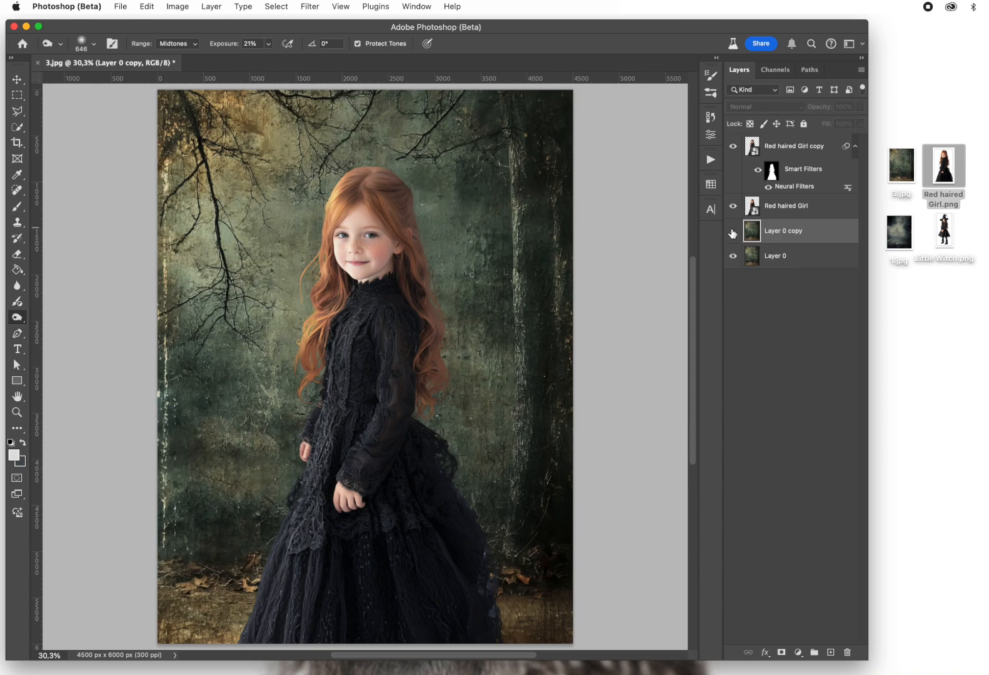
click(805, 263)
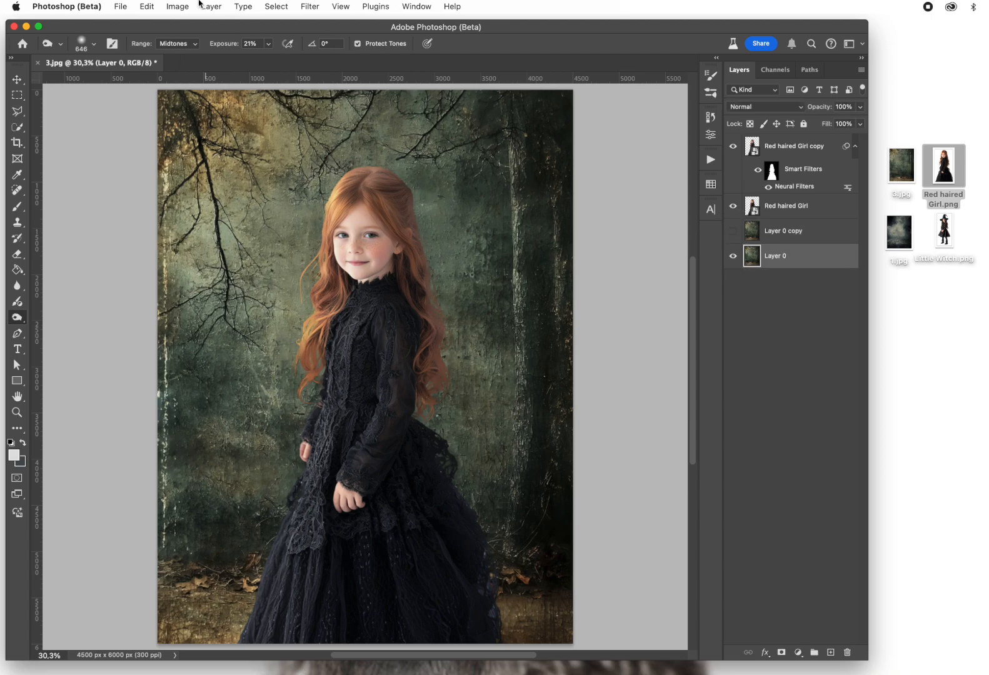
click(302, 8)
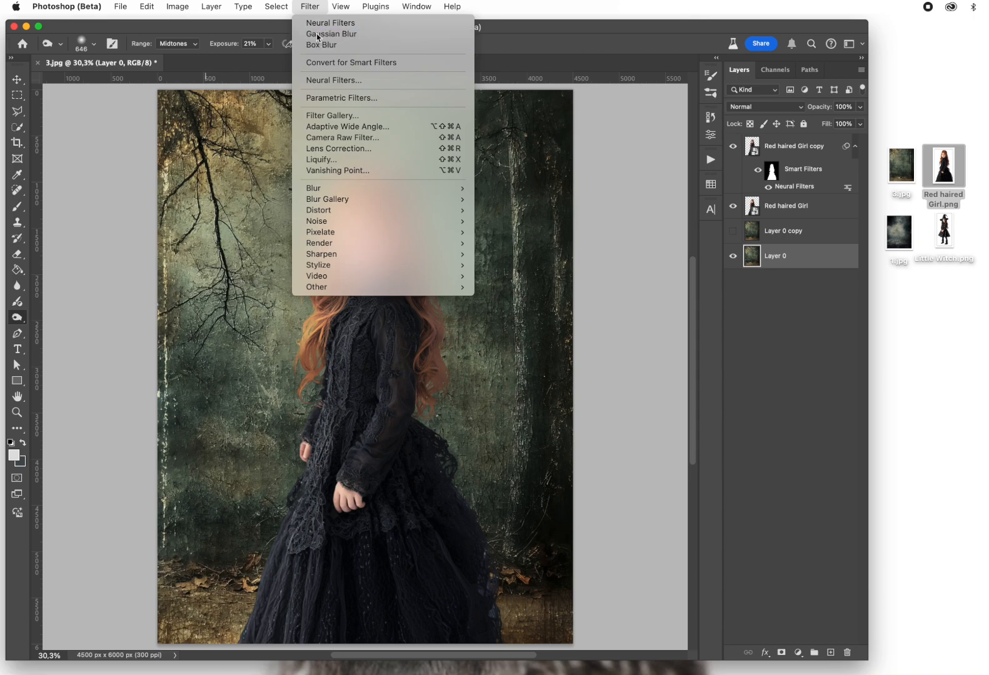
click(317, 35)
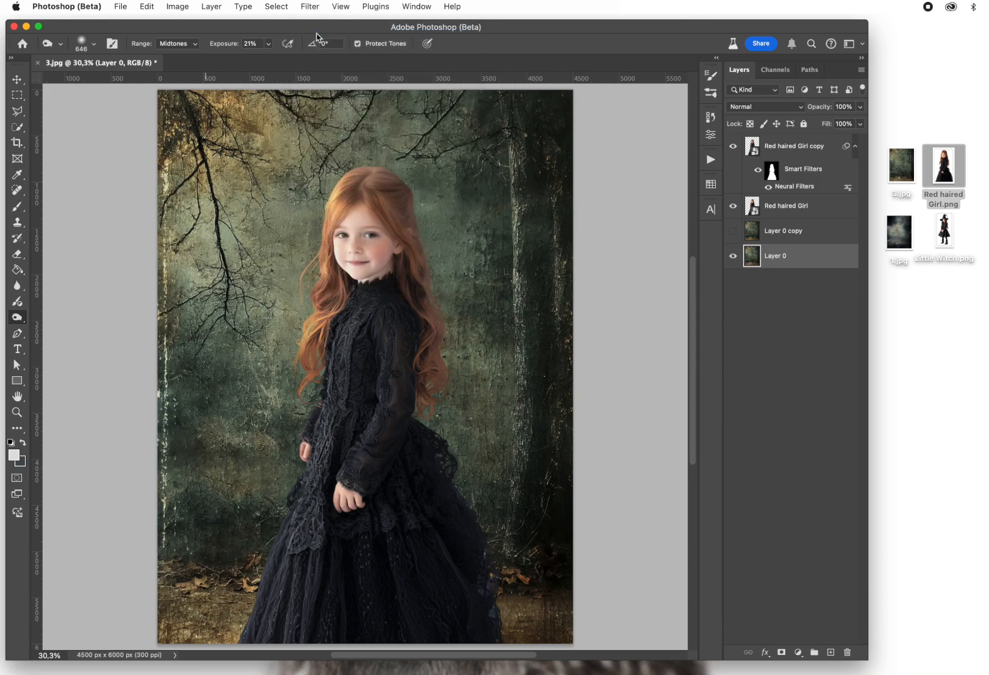
Show Layer 0 copy, set its opacity to 72%, and compare the composite with and without it
click(733, 234)
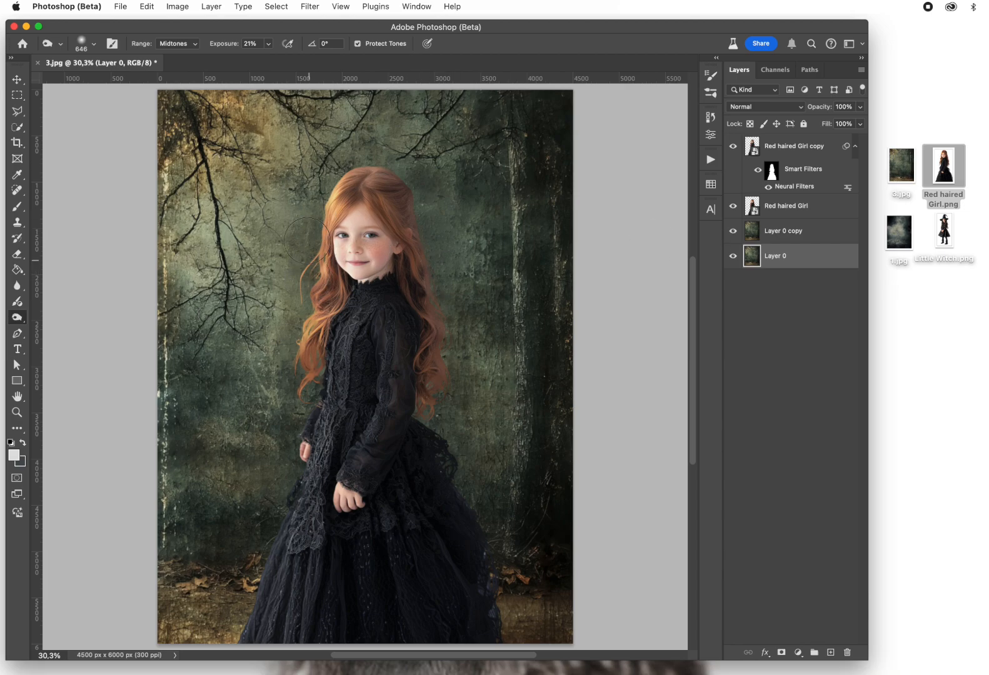
click(830, 233)
drag(822, 110, 809, 111)
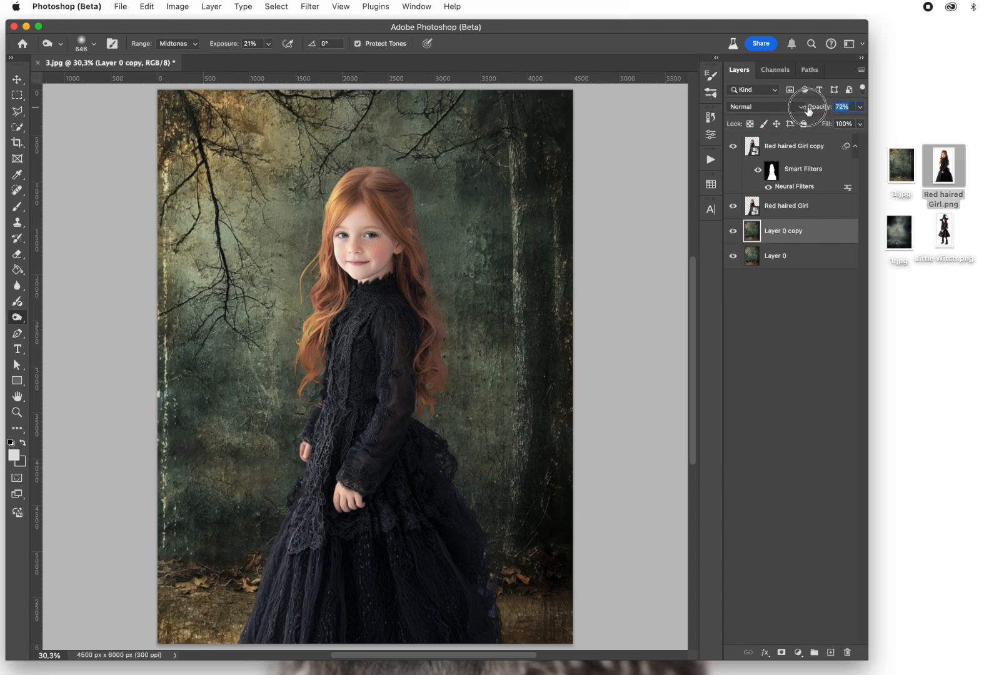
click(734, 233)
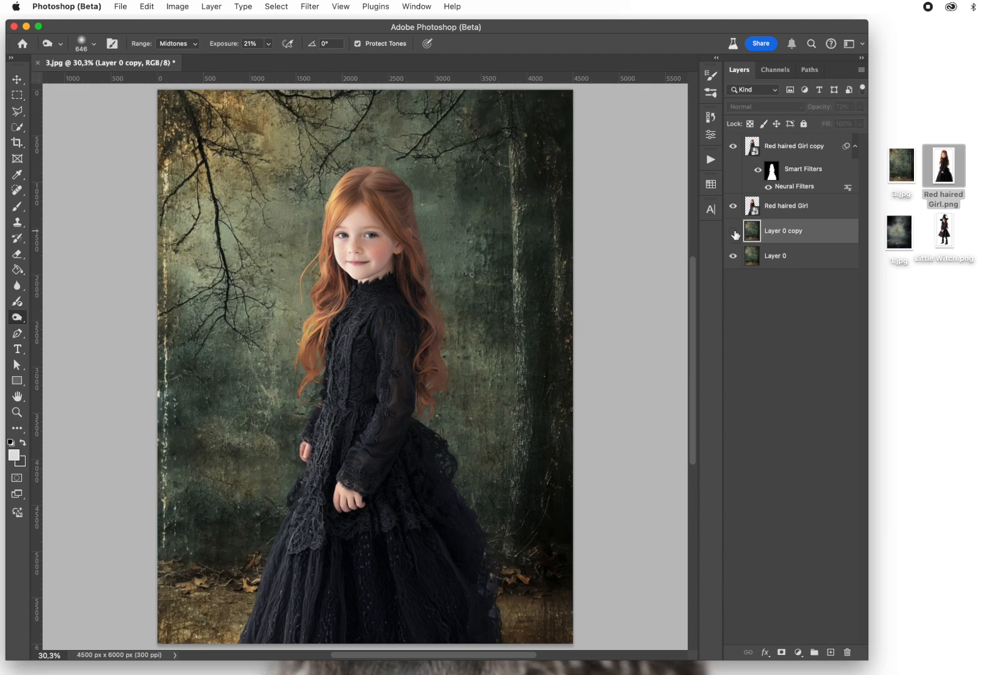
click(734, 233)
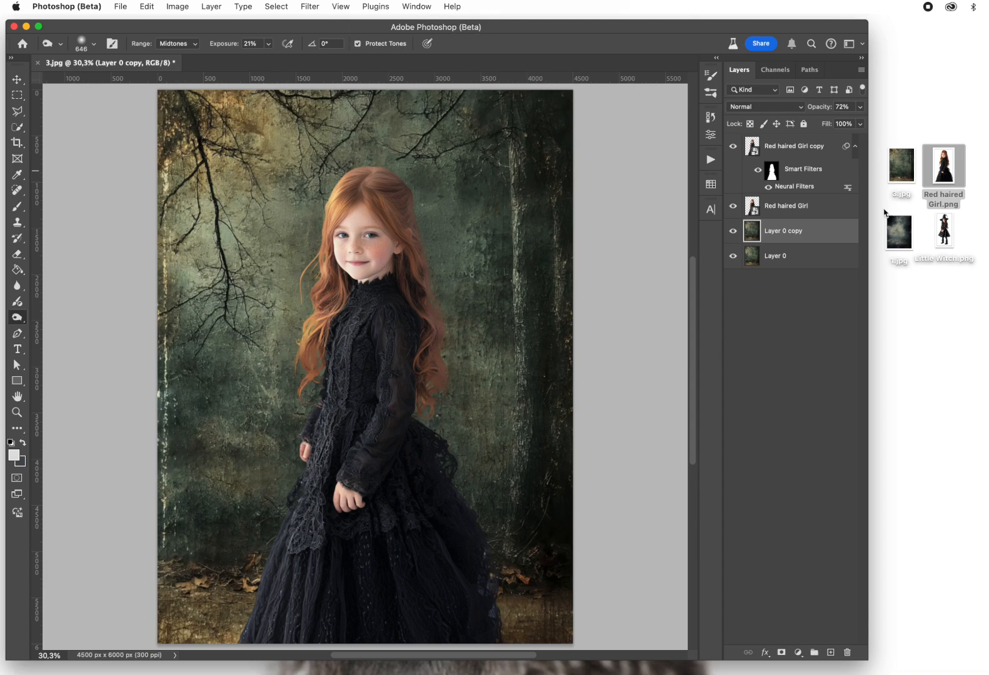
Try to delete all the layers of 3.jpg at once
click(802, 149)
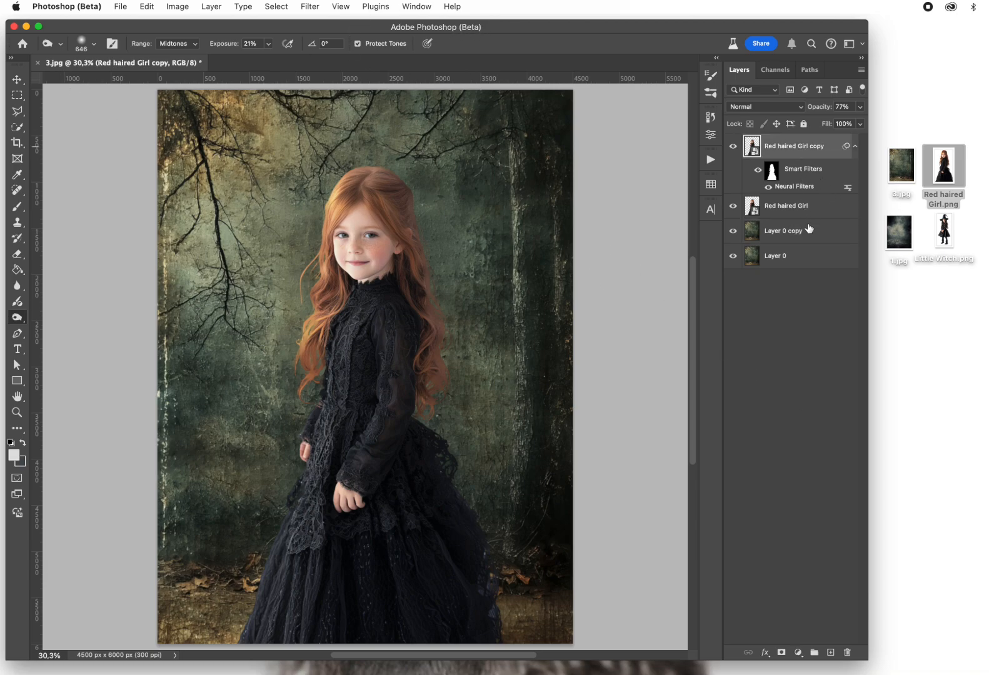
shift+click(809, 261)
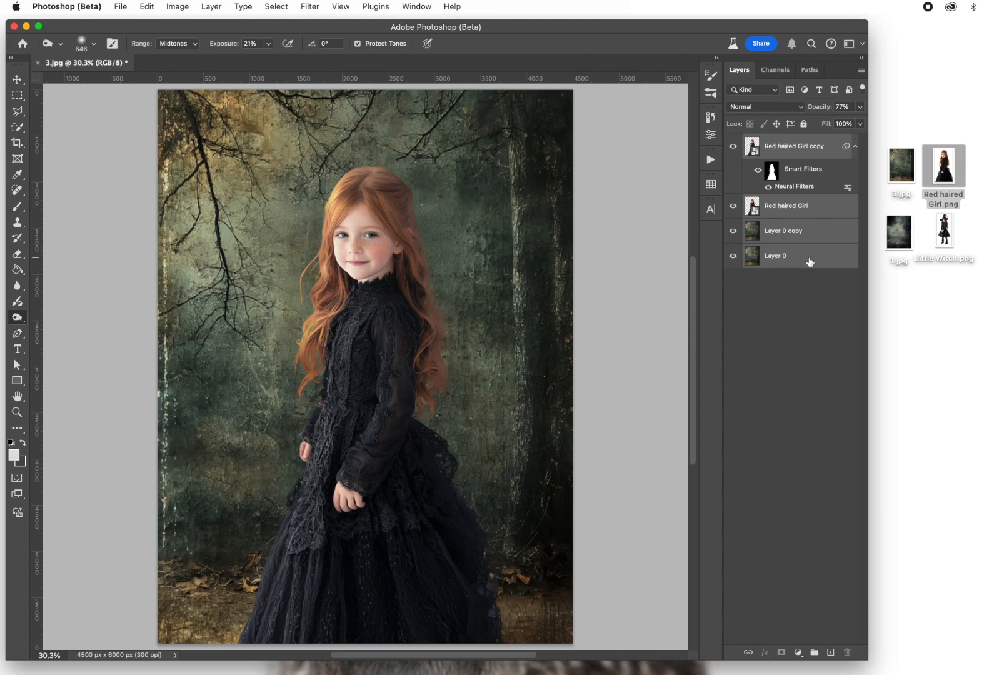
drag(810, 262, 854, 654)
drag(812, 262, 849, 656)
Delete both Red haired Girl layers and Layer 0 copy, and close 3.jpg without saving
click(815, 154)
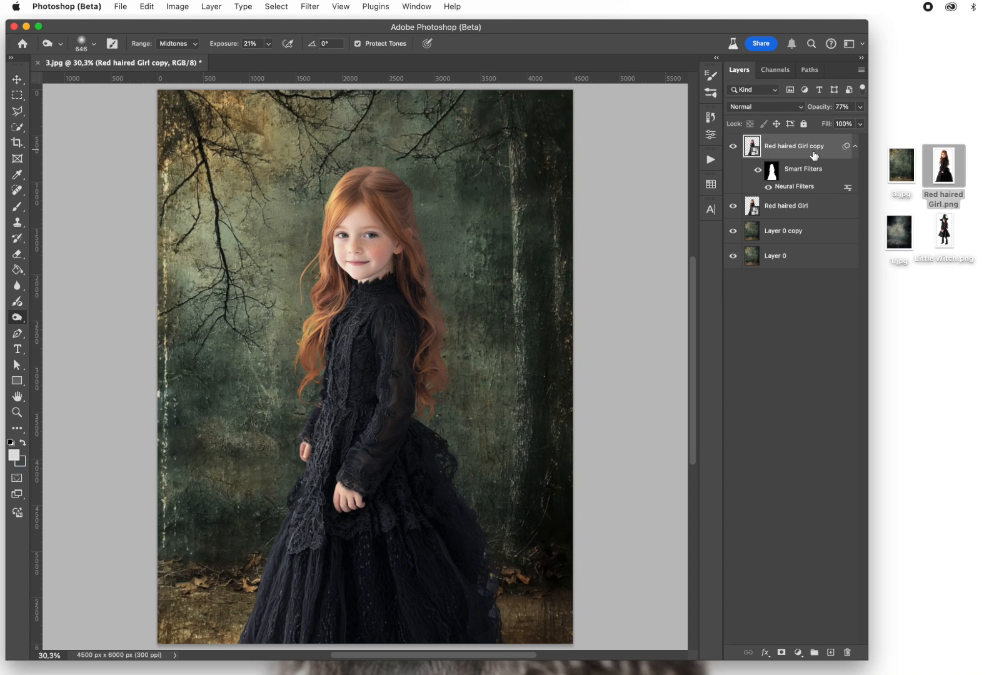
key(BackSpace)
key(BackSpace)
key(BackSpace)
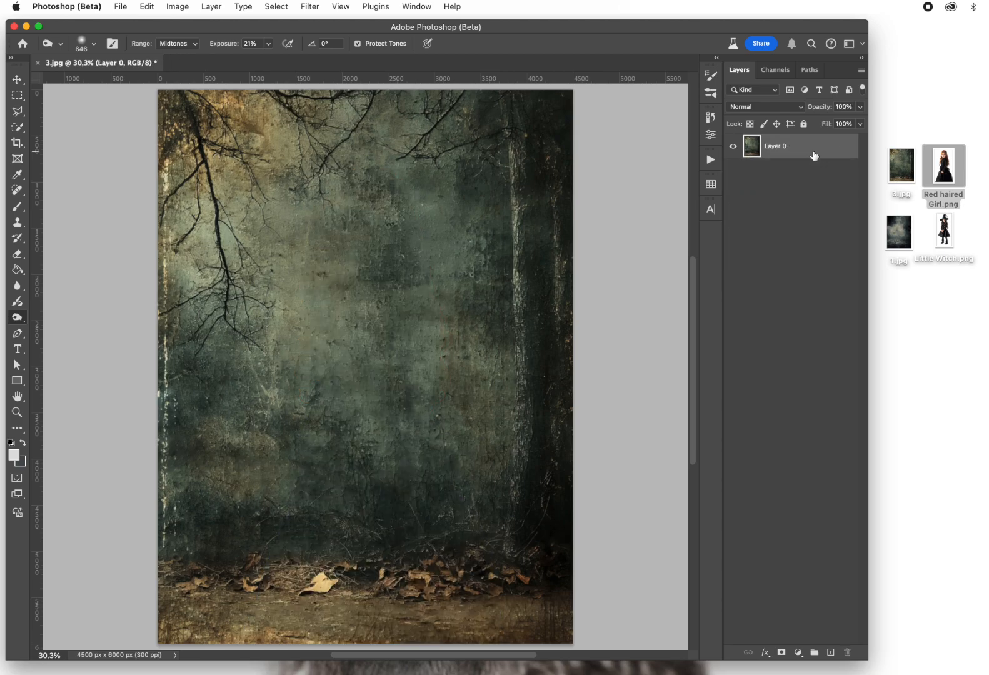
mouse_move(787, 151)
mouse_down()
mouse_move(806, 625)
mouse_move(834, 654)
mouse_move(852, 654)
mouse_up()
click(35, 62)
click(641, 270)
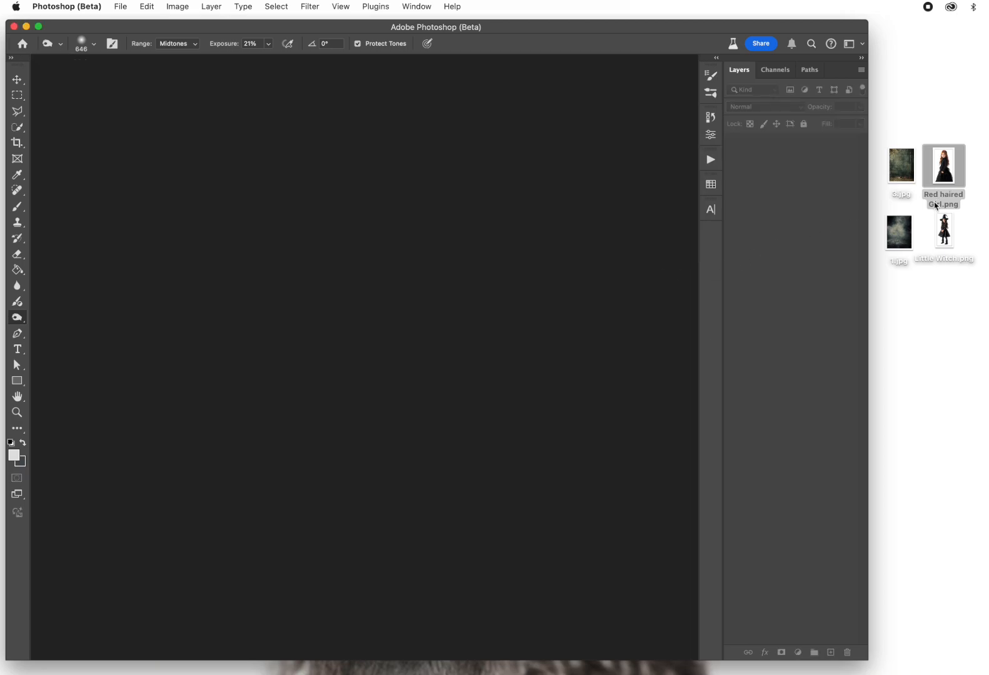
Open 1.jpg and place Little Witch.png in it, scaled to 108.52% and lowered onto the wooden floor
drag(912, 228, 419, 221)
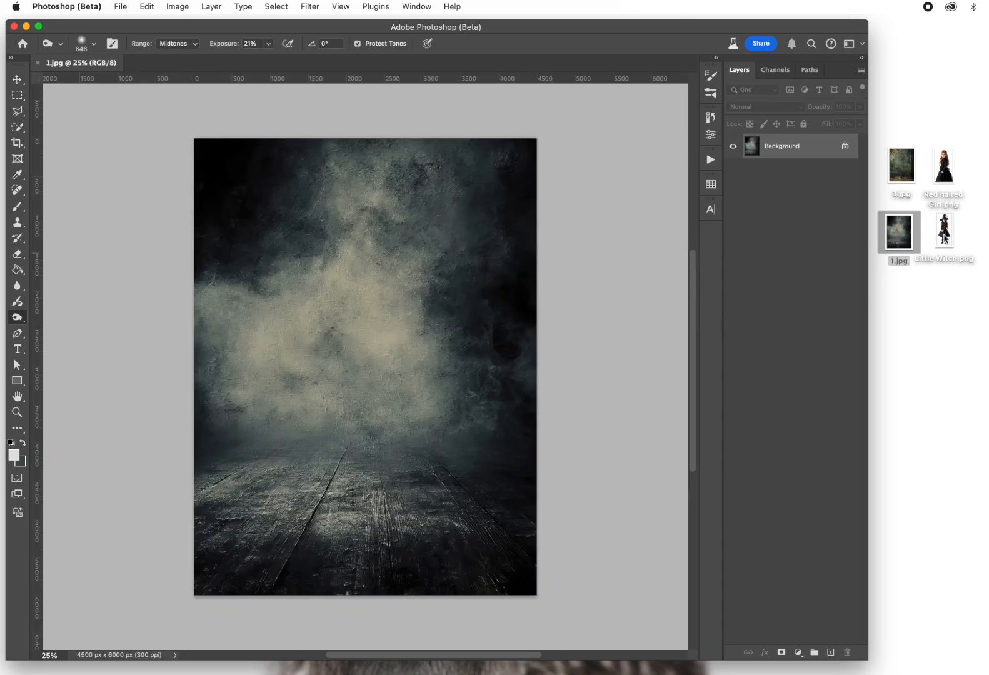
drag(945, 230, 291, 317)
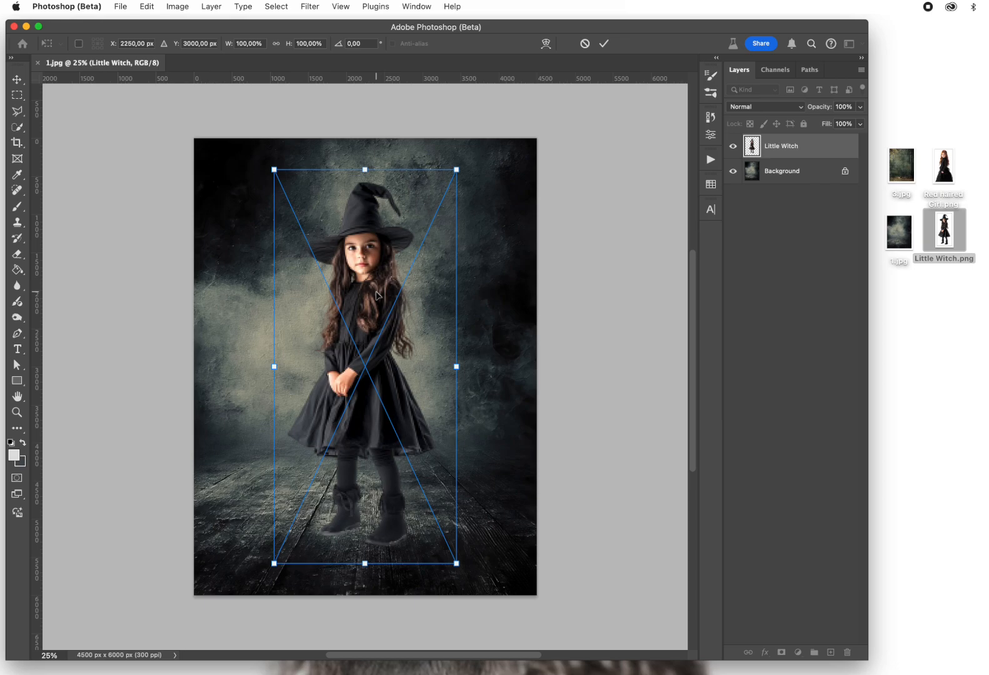
drag(375, 293, 375, 325)
drag(365, 201, 372, 175)
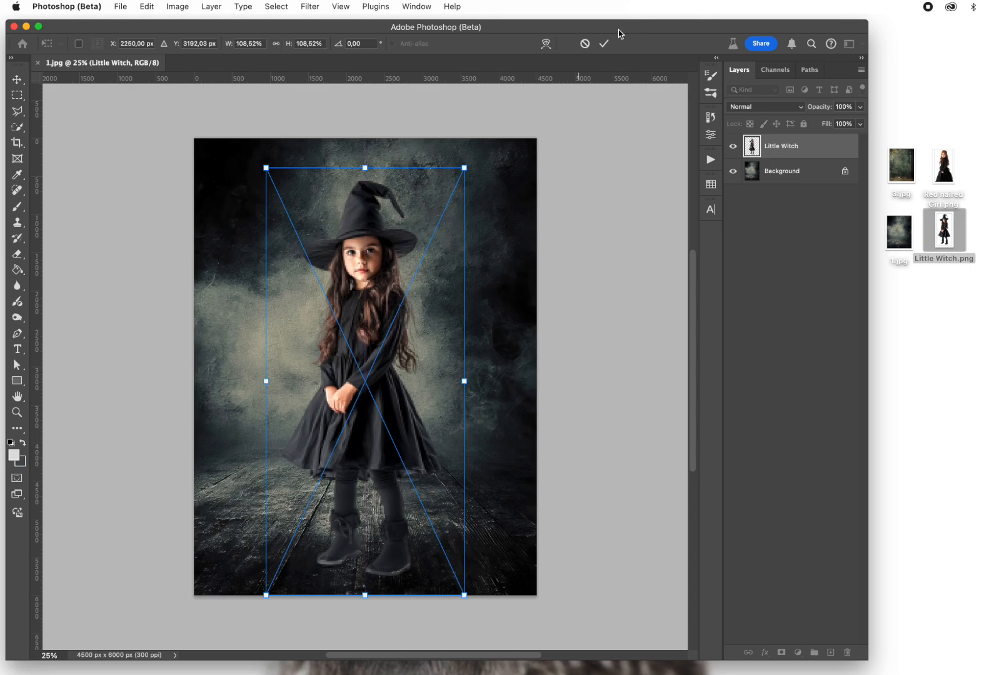
click(604, 43)
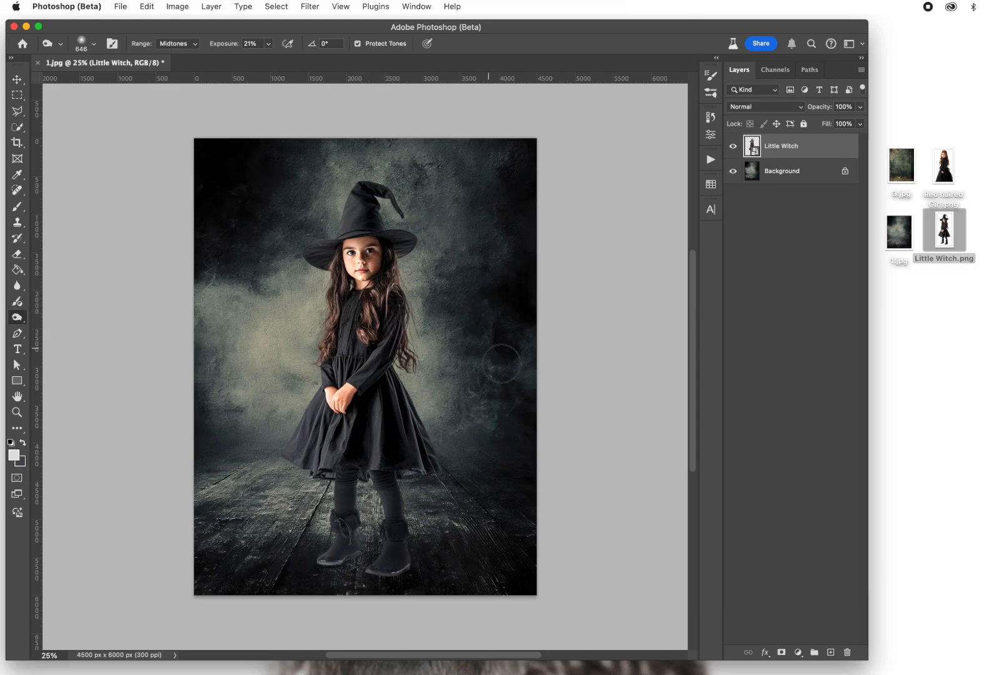
Unlock the Background layer and apply a Gaussian Blur to it
click(844, 172)
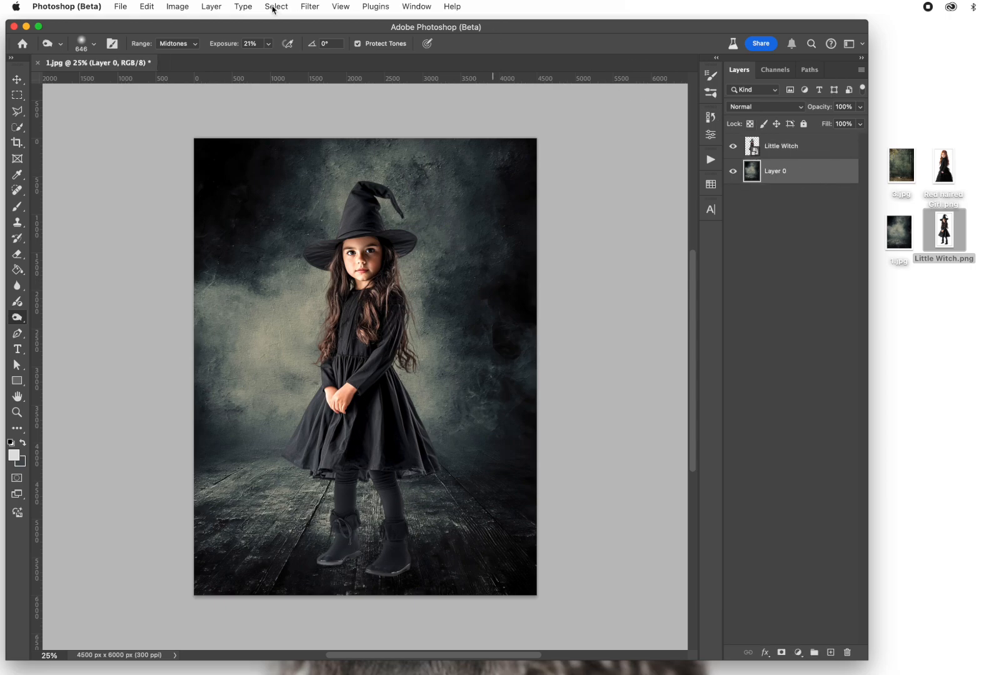
click(311, 7)
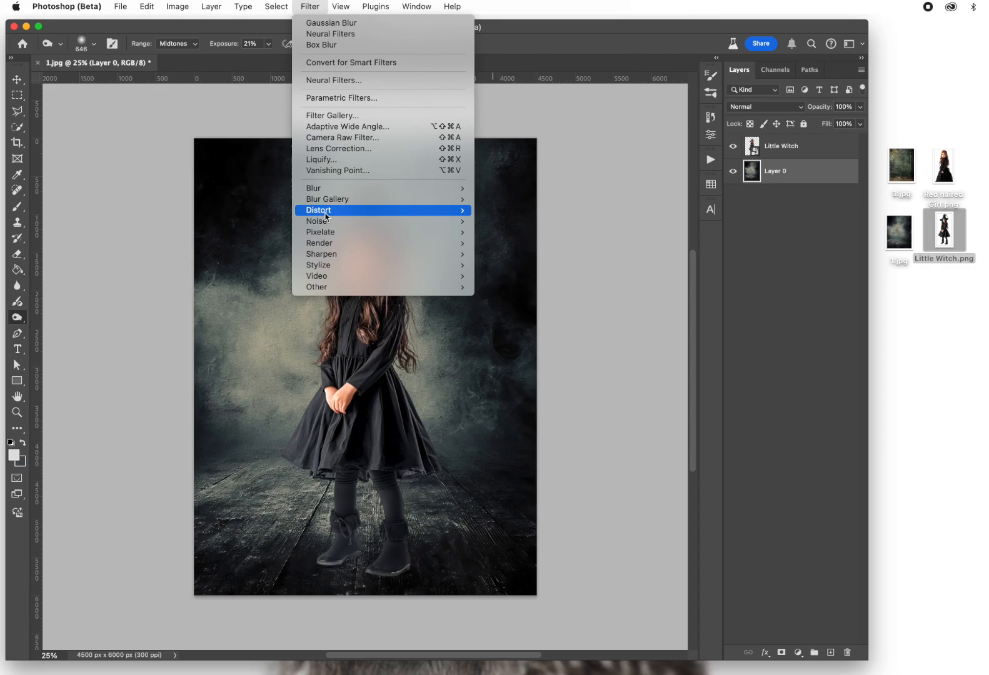
mouse_move(327, 189)
click(513, 230)
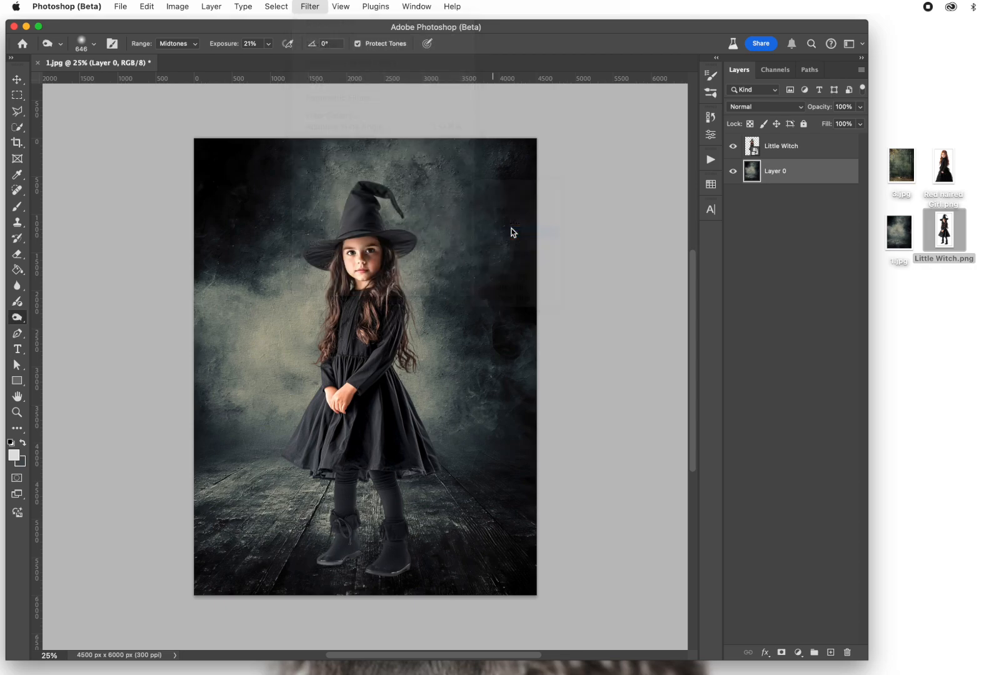
click(259, 46)
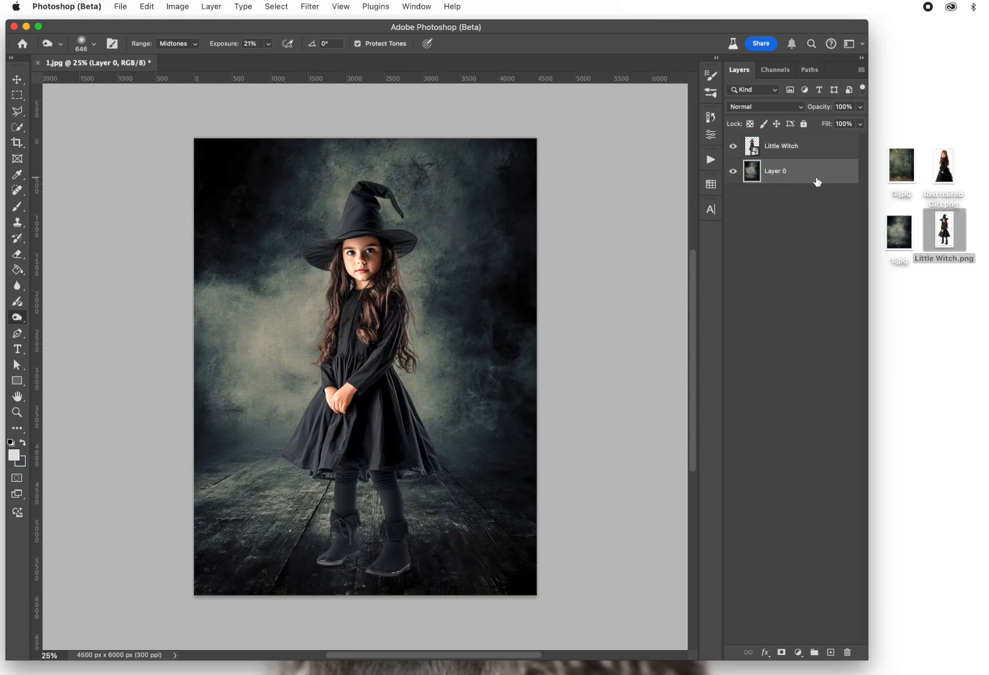
Duplicate Layer 0 and the Little Witch layer, hiding both originals
key(super+j)
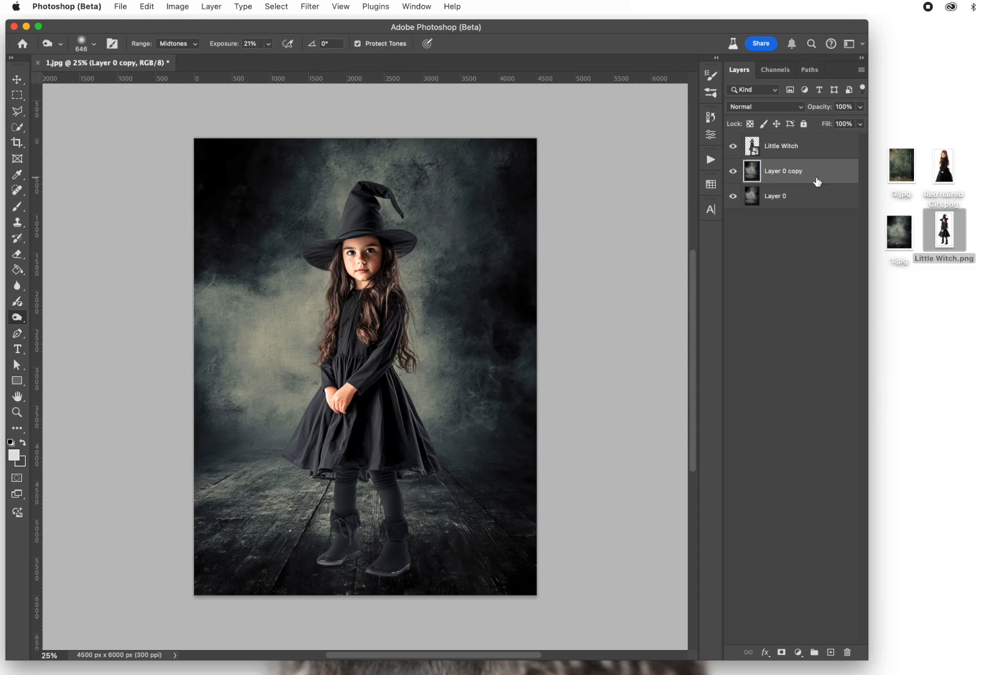
click(733, 197)
click(808, 151)
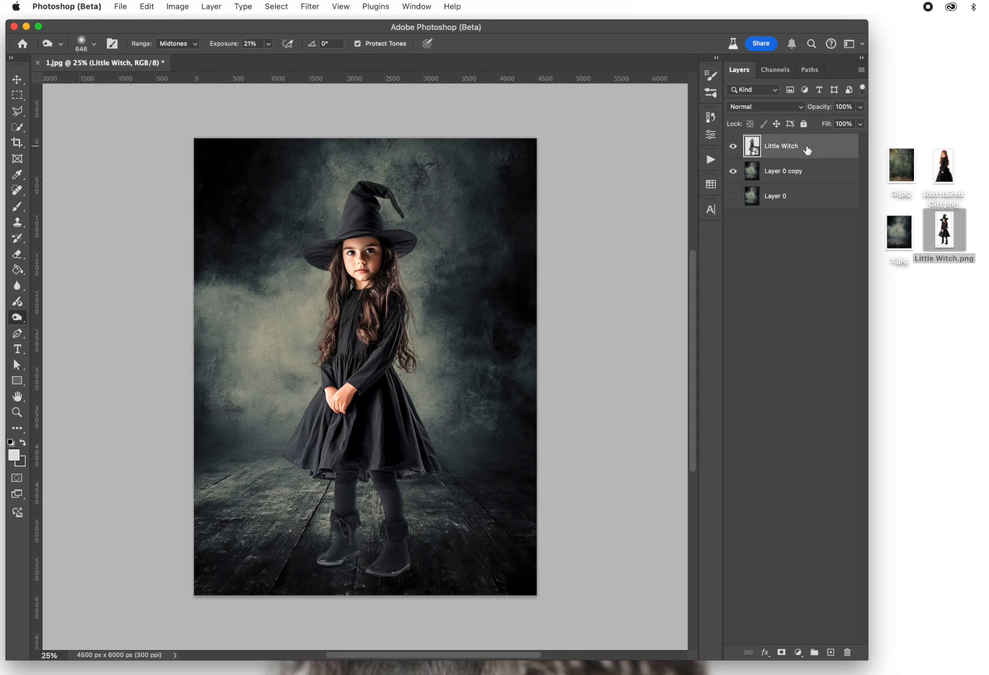
key(super+j)
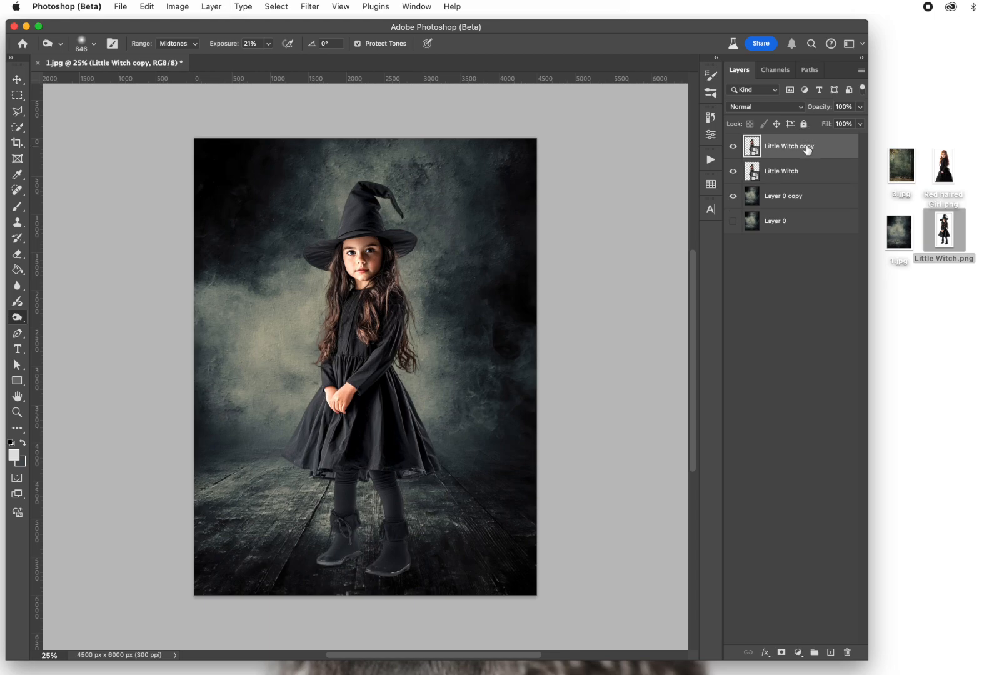
click(734, 173)
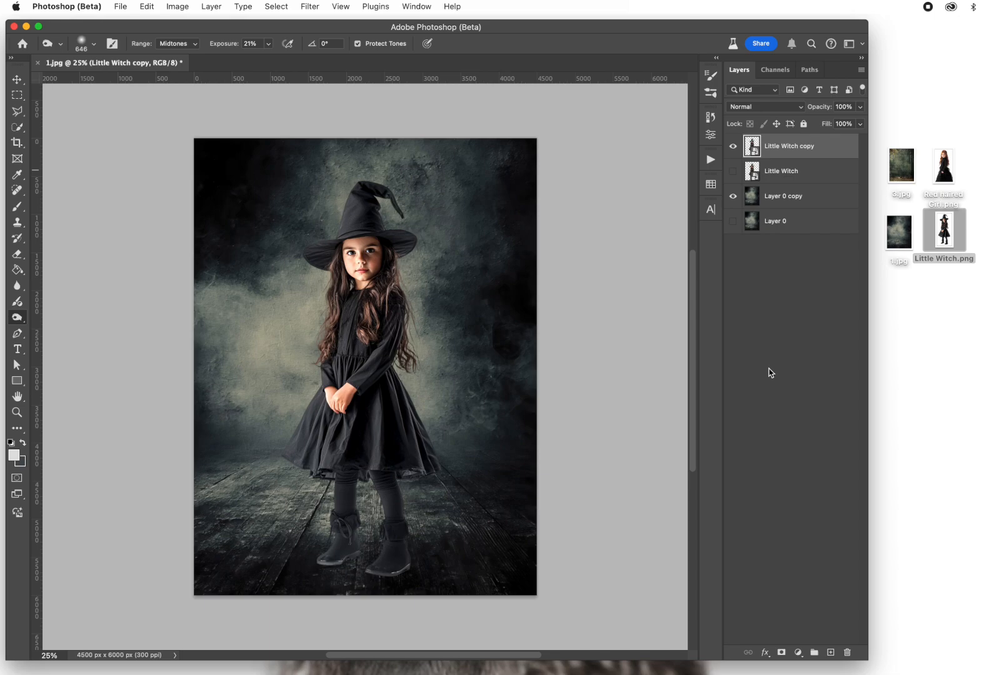
Paint a soft black shadow around the boots on a new layer above Layer 0 copy, using the 707 px Soft Round brush at 50% flow
click(803, 198)
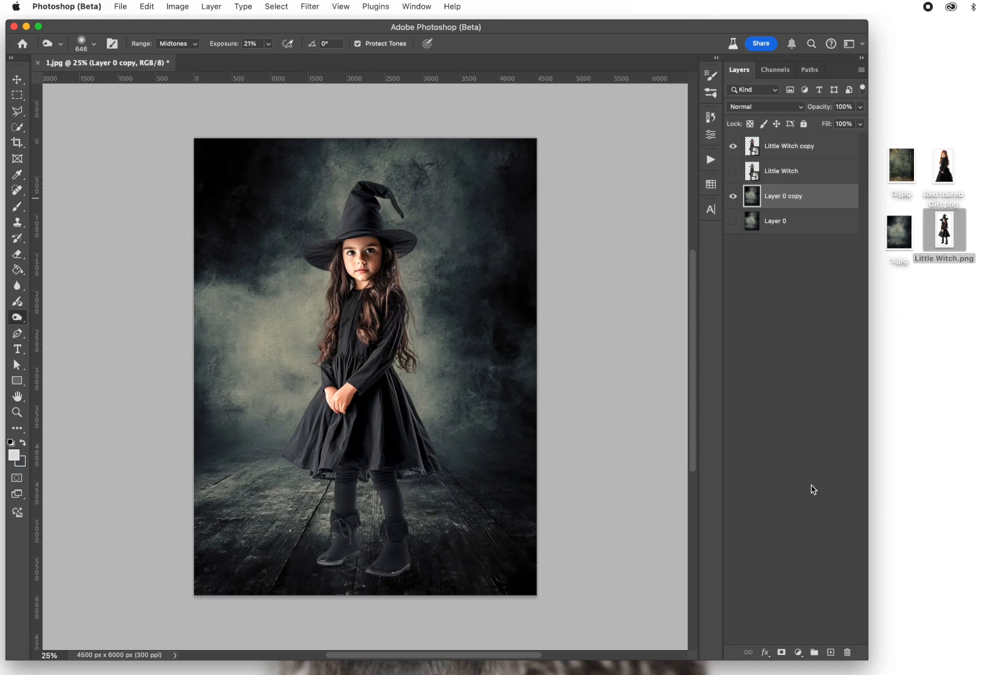
click(831, 653)
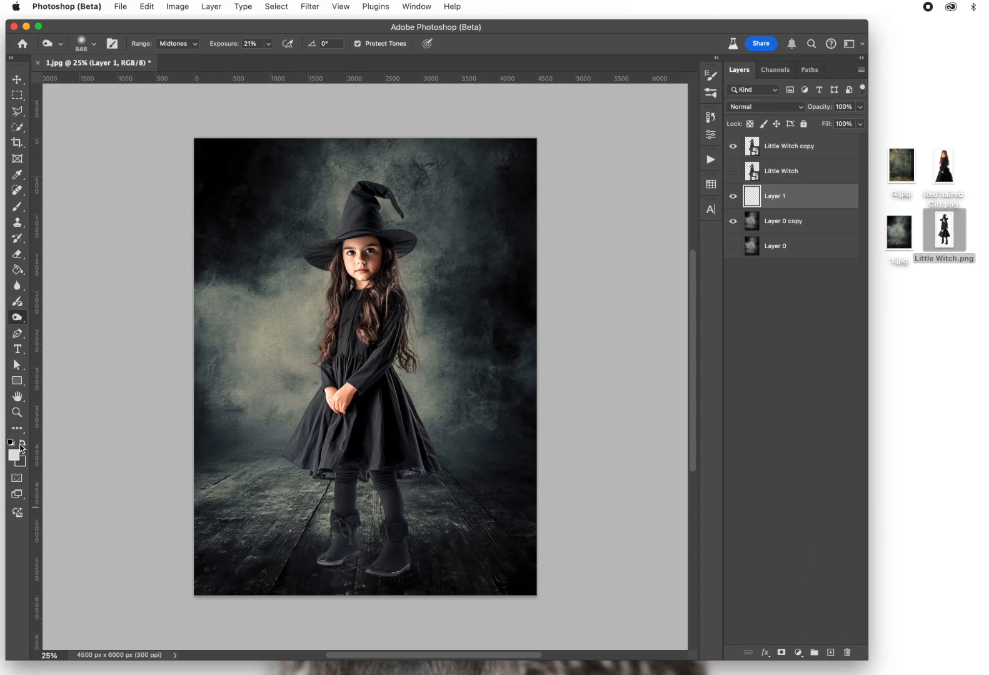
key(d)
click(17, 206)
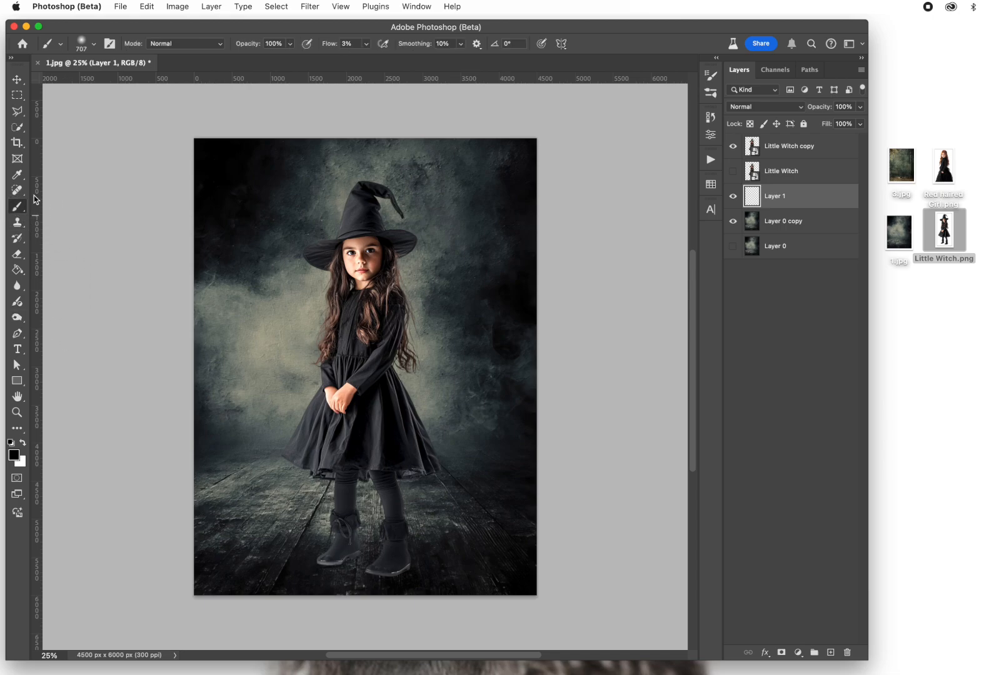
click(93, 43)
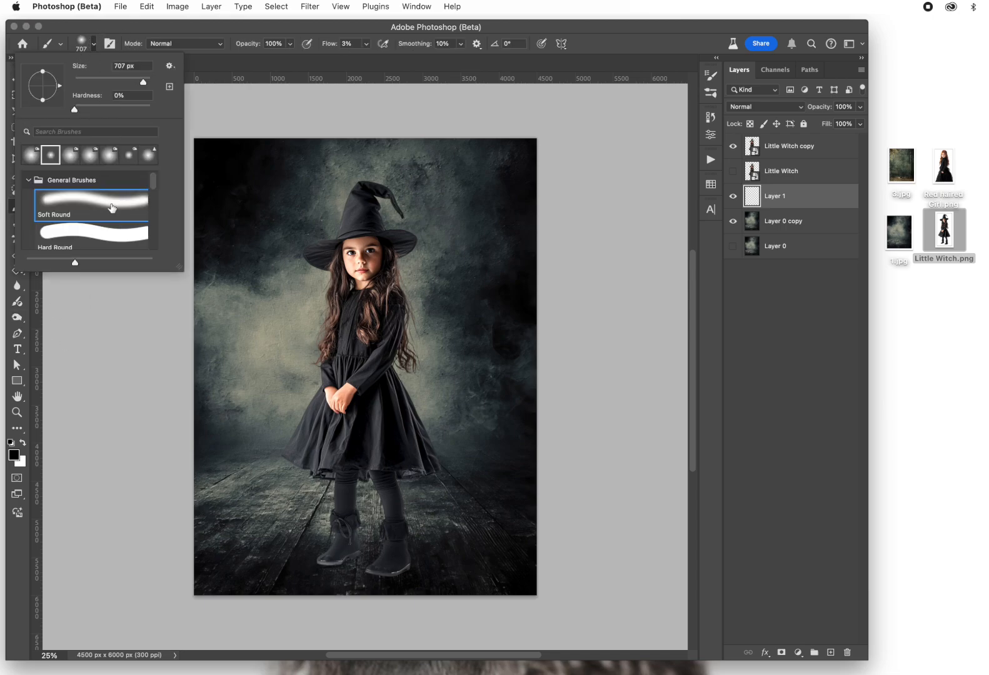
click(327, 44)
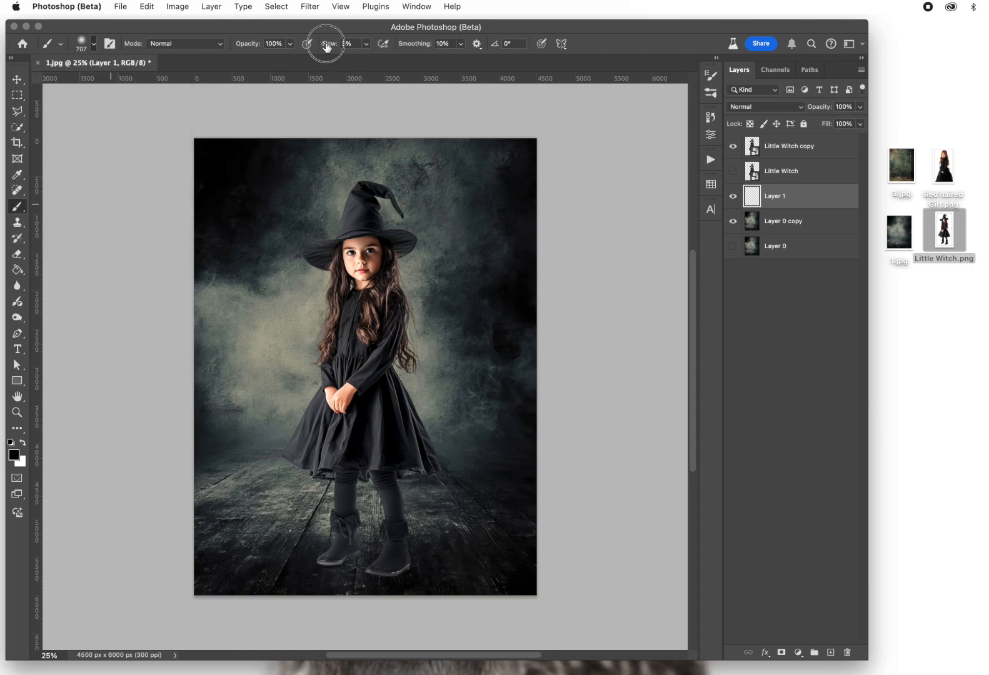
mouse_move(327, 43)
mouse_down()
mouse_move(346, 44)
mouse_move(338, 45)
mouse_up()
mouse_move(433, 548)
mouse_down()
mouse_move(418, 566)
mouse_move(316, 548)
mouse_move(444, 556)
mouse_up()
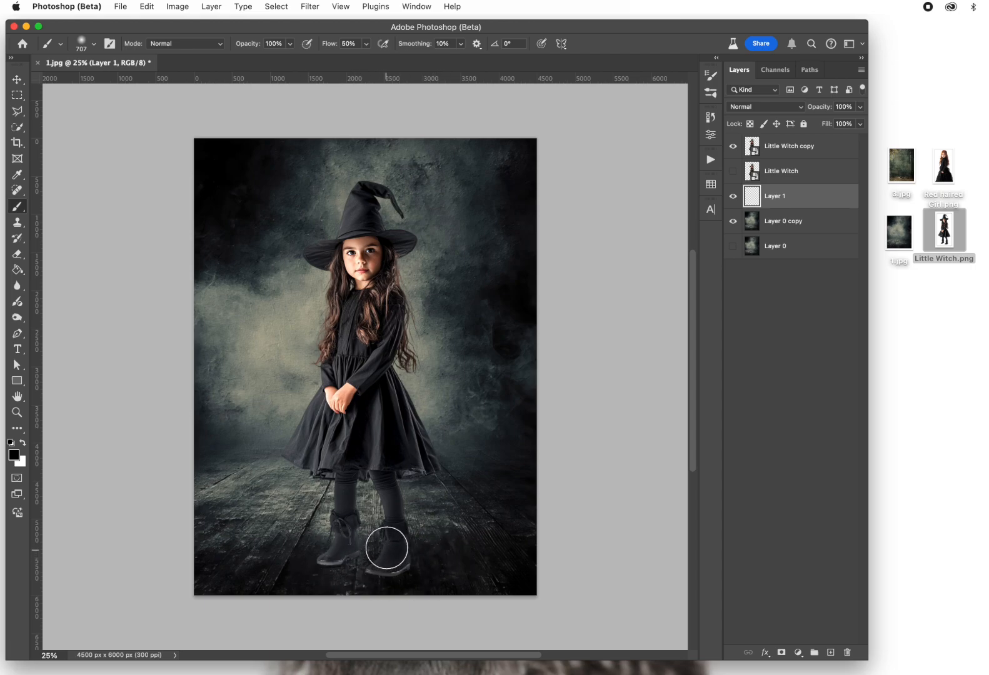
mouse_move(377, 549)
mouse_down()
mouse_move(306, 553)
mouse_move(429, 557)
mouse_move(360, 565)
mouse_move(431, 561)
mouse_up()
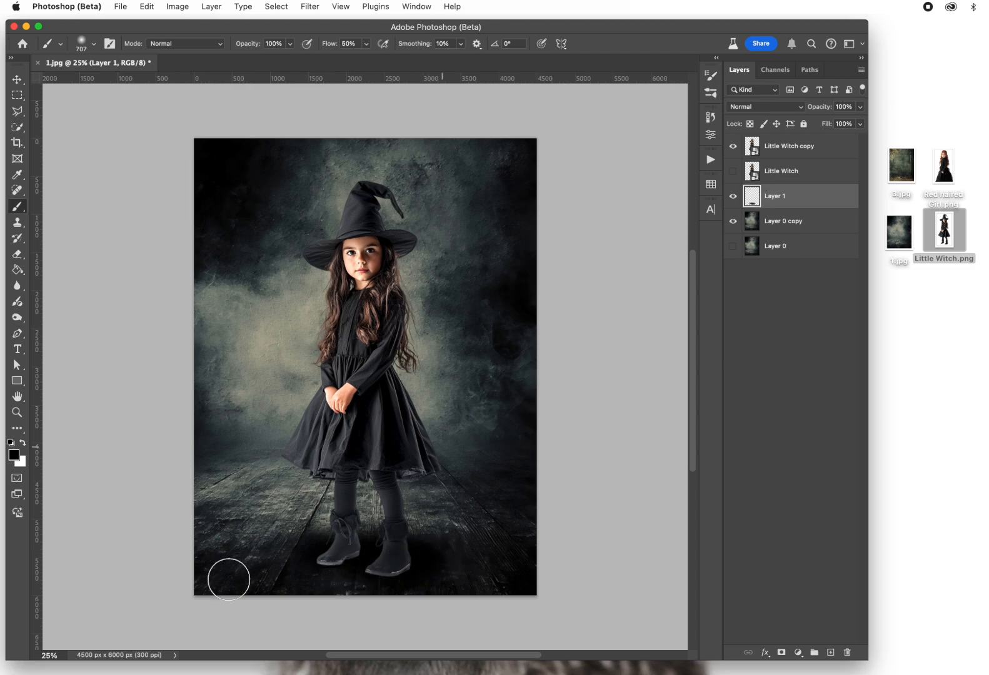
drag(384, 582, 430, 549)
Set the boot shadow layer's blend mode to Multiply and its opacity to 41%
click(801, 111)
click(765, 146)
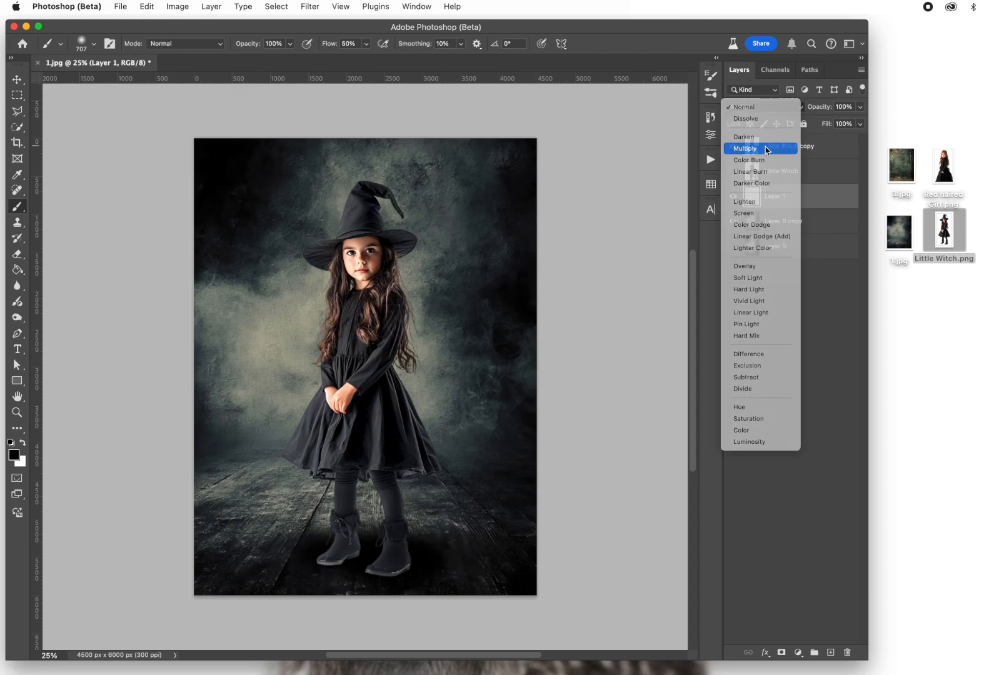
drag(826, 106, 792, 110)
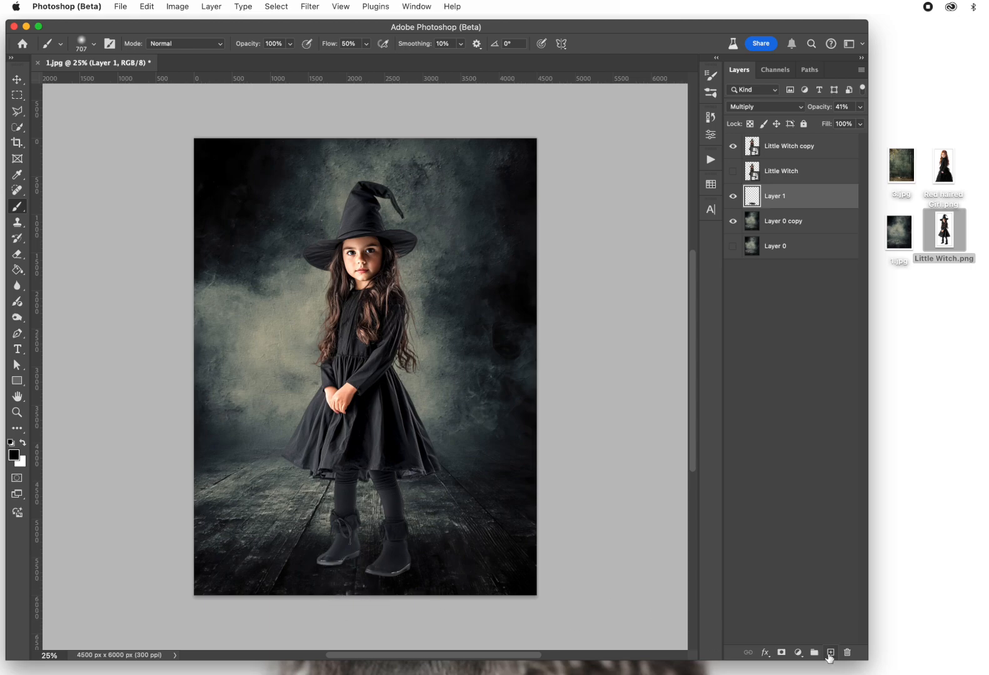
Paint tight contact shadows under the boot soles on another new layer with a 140 px brush, and set the layer to Multiply
click(830, 652)
drag(384, 559, 357, 558)
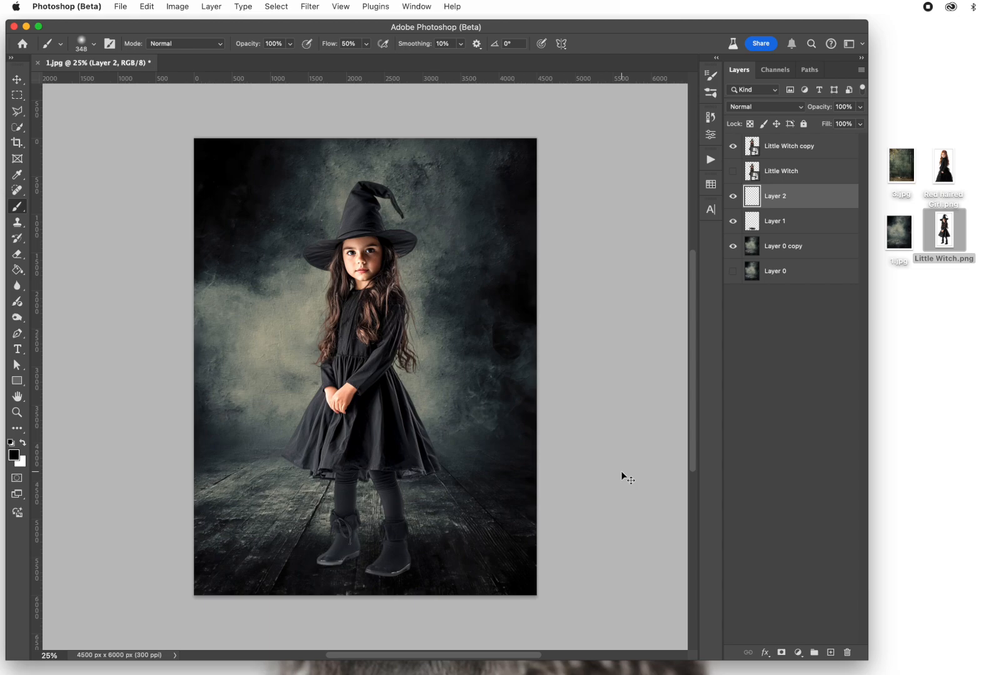
key(super+equal)
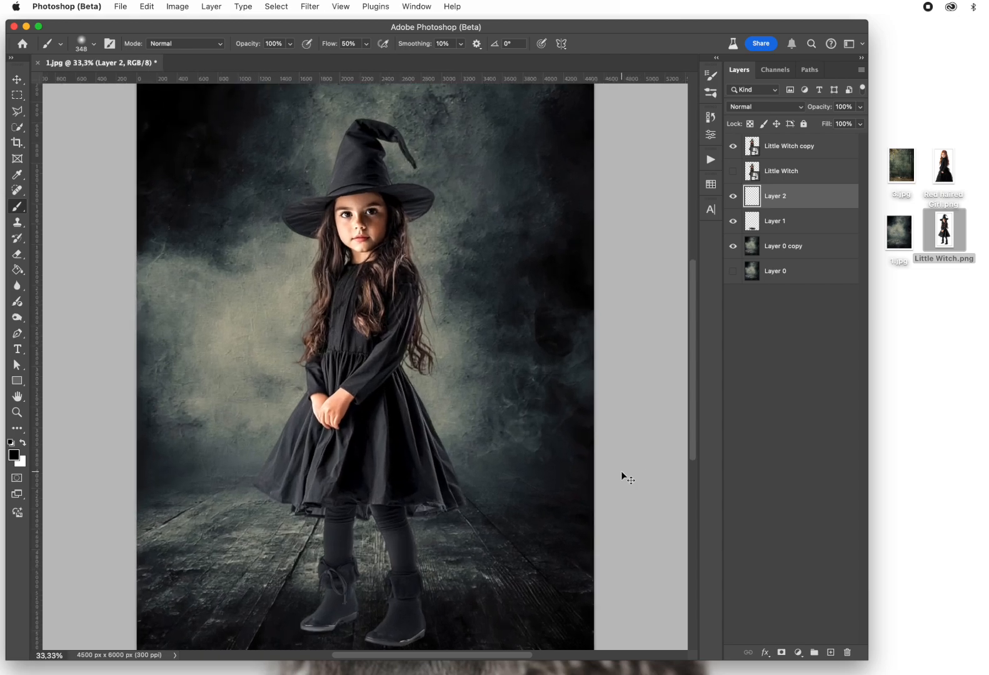
key(super+equal)
scroll(621, 472, down, 8)
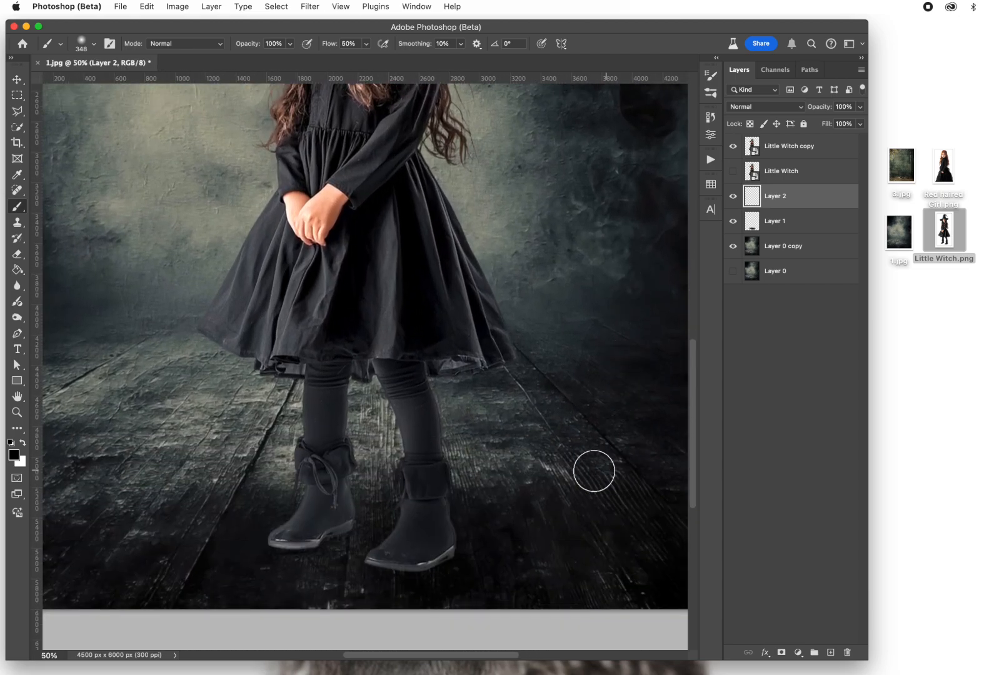
drag(368, 549, 322, 545)
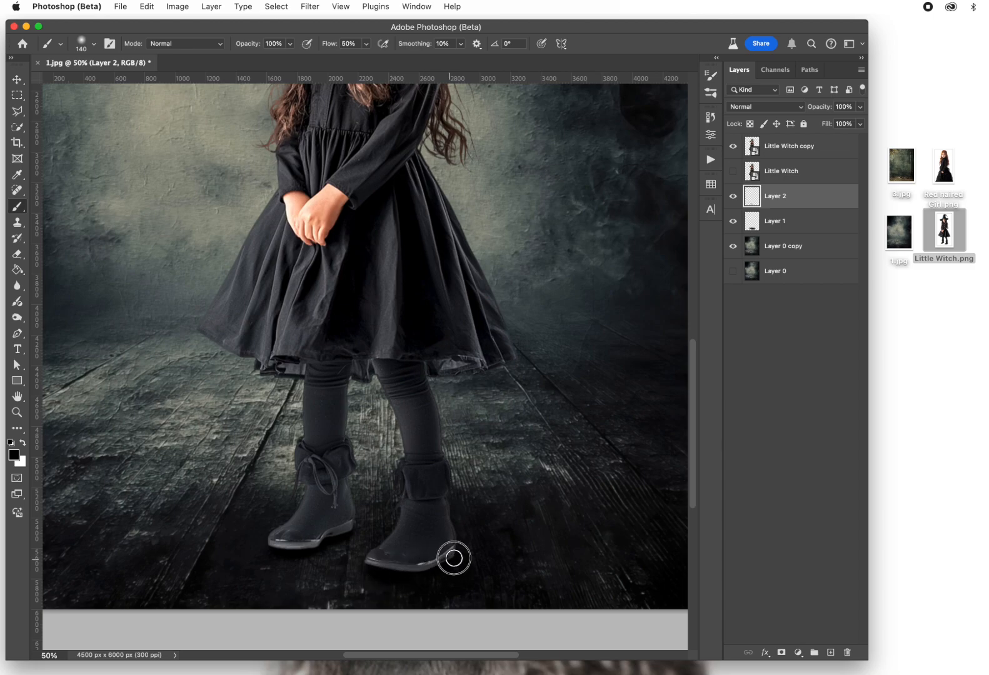
click(767, 107)
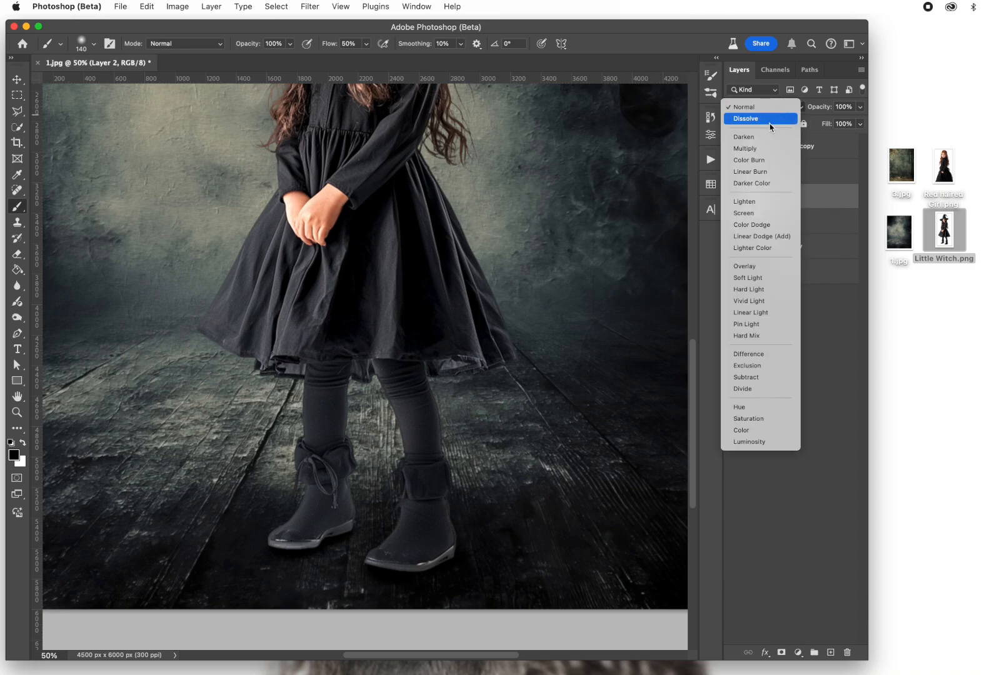
click(767, 150)
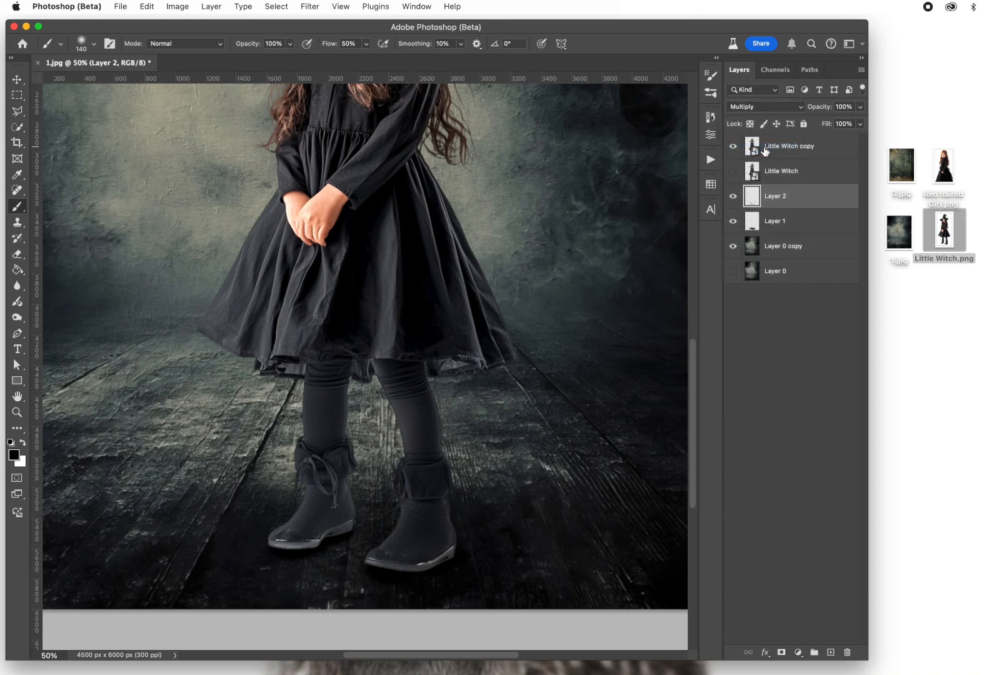
Add a Color Lookup adjustment layer directly above the Little Witch copy layer
key(super+minus)
key(super+minus)
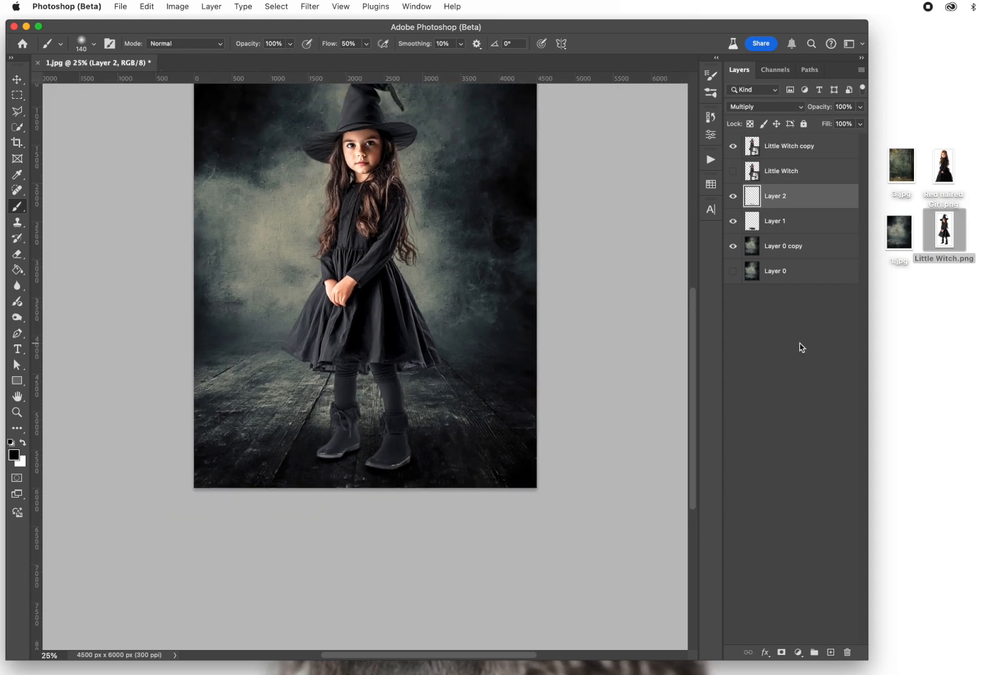
key(super+0)
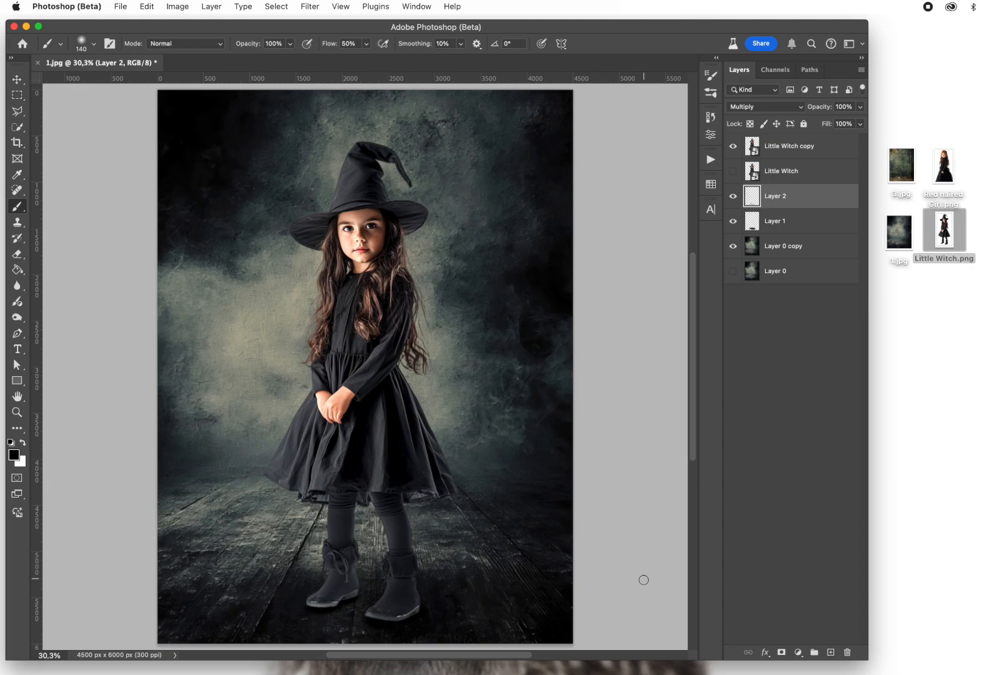
scroll(648, 583, down, 1)
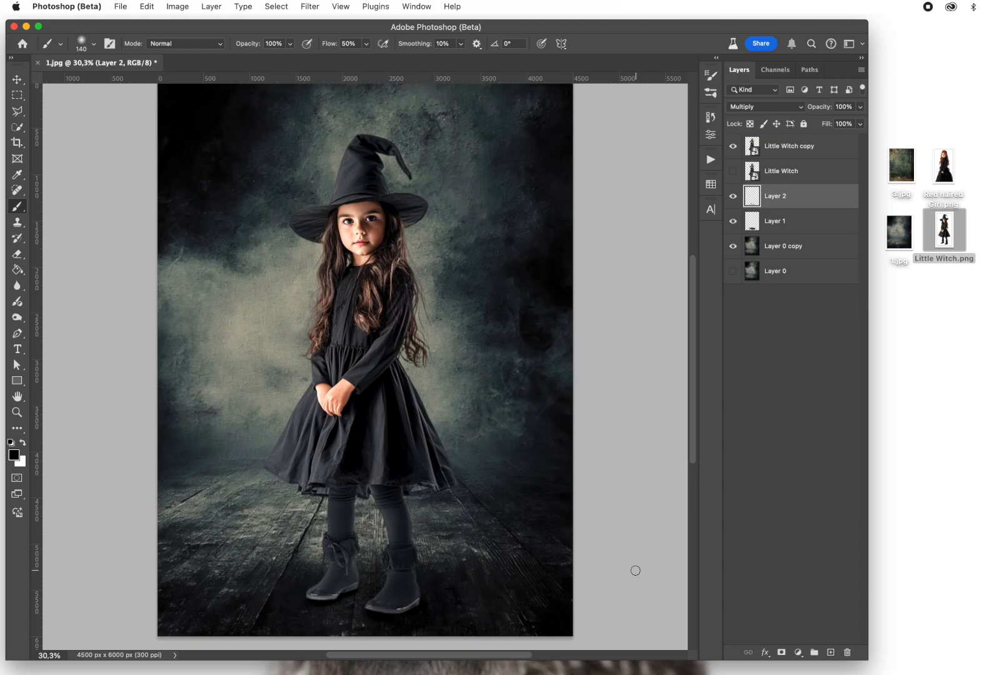
scroll(635, 570, up, 5)
scroll(635, 571, down, 3)
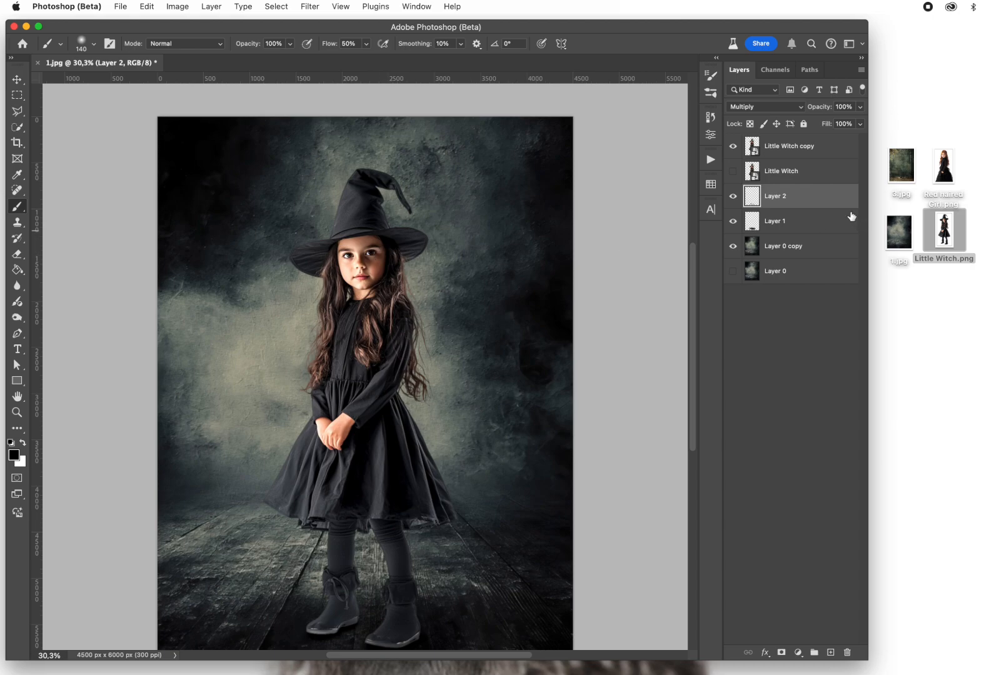
click(796, 150)
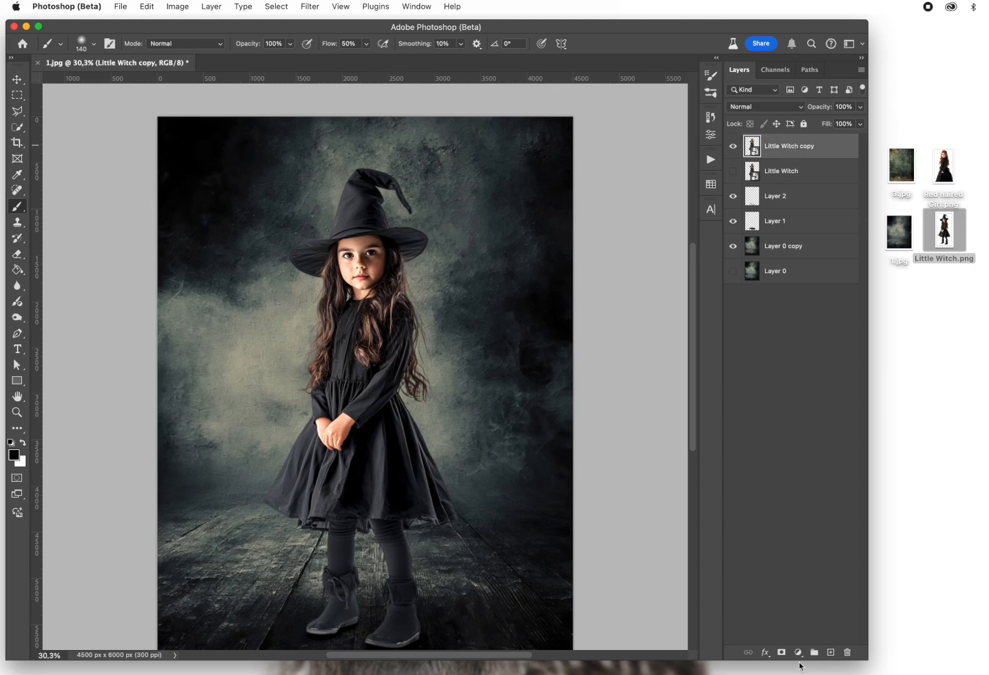
click(798, 652)
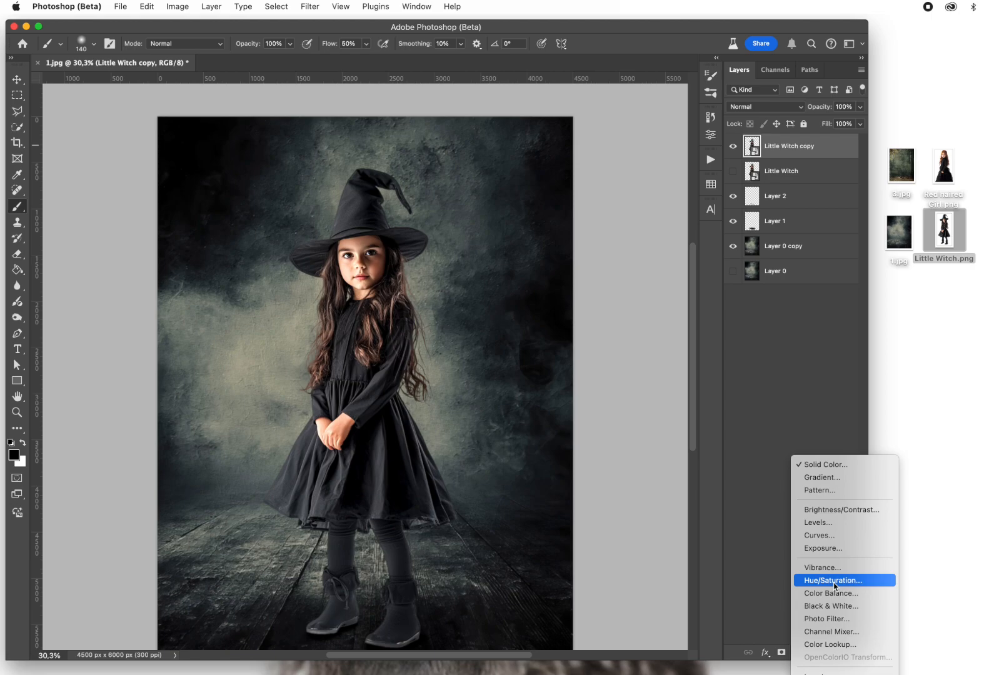
click(830, 147)
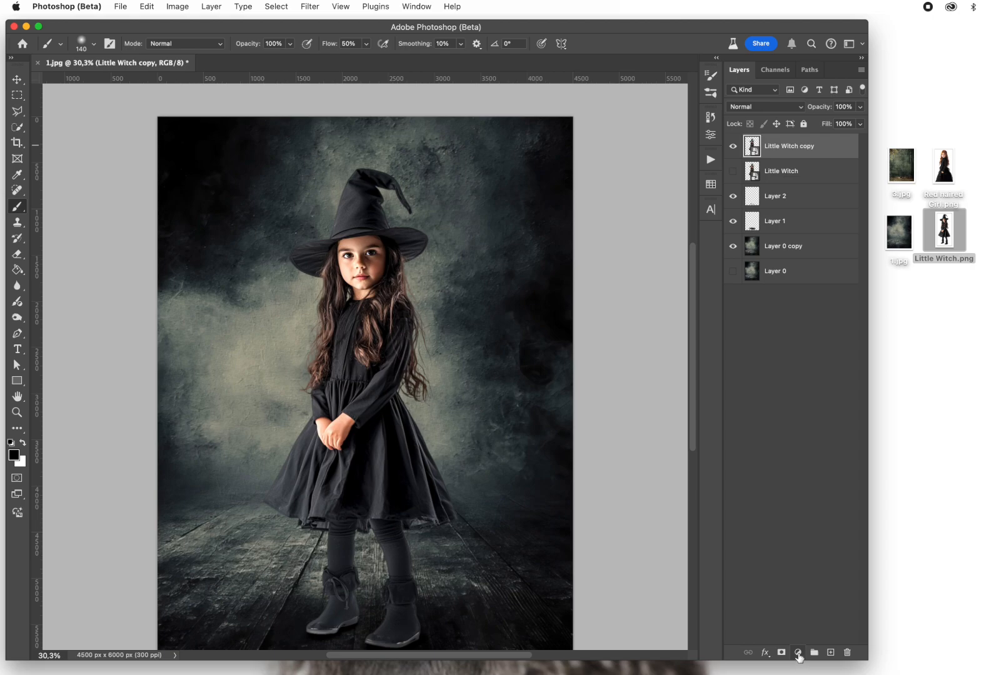
click(798, 653)
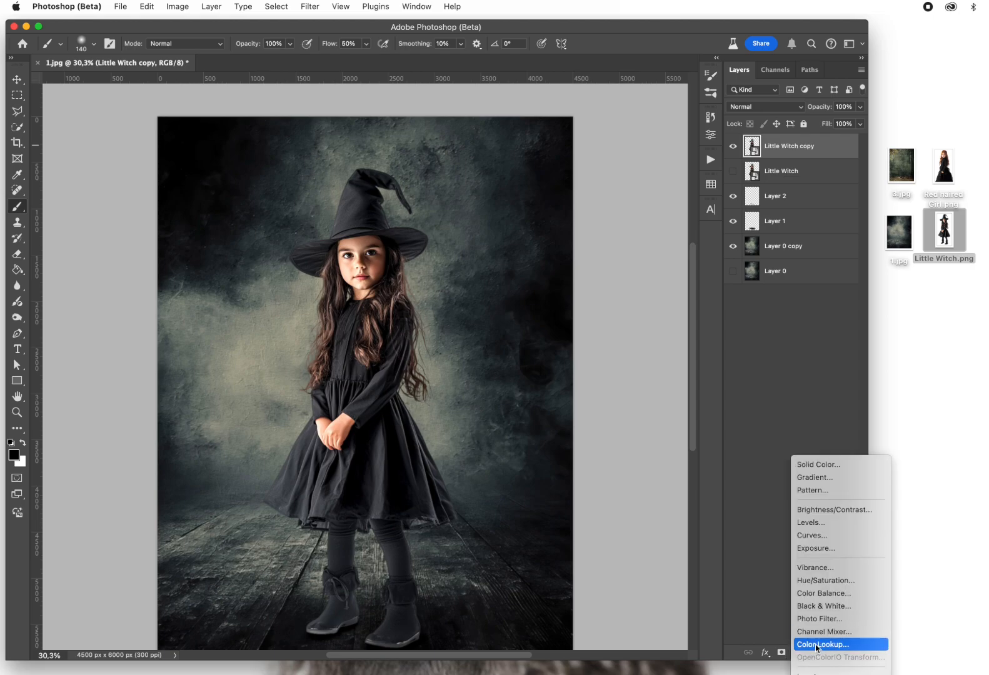
click(817, 645)
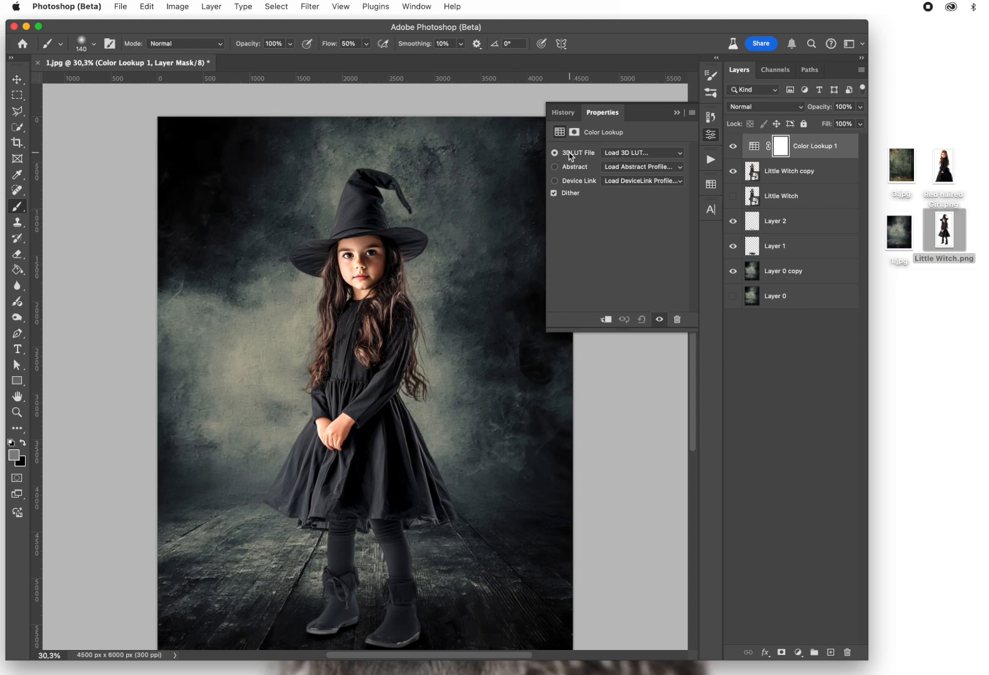
Apply the Crisp_Warm.look 3D LUT and clip the Color Lookup adjustment to the Little Witch copy layer
click(679, 156)
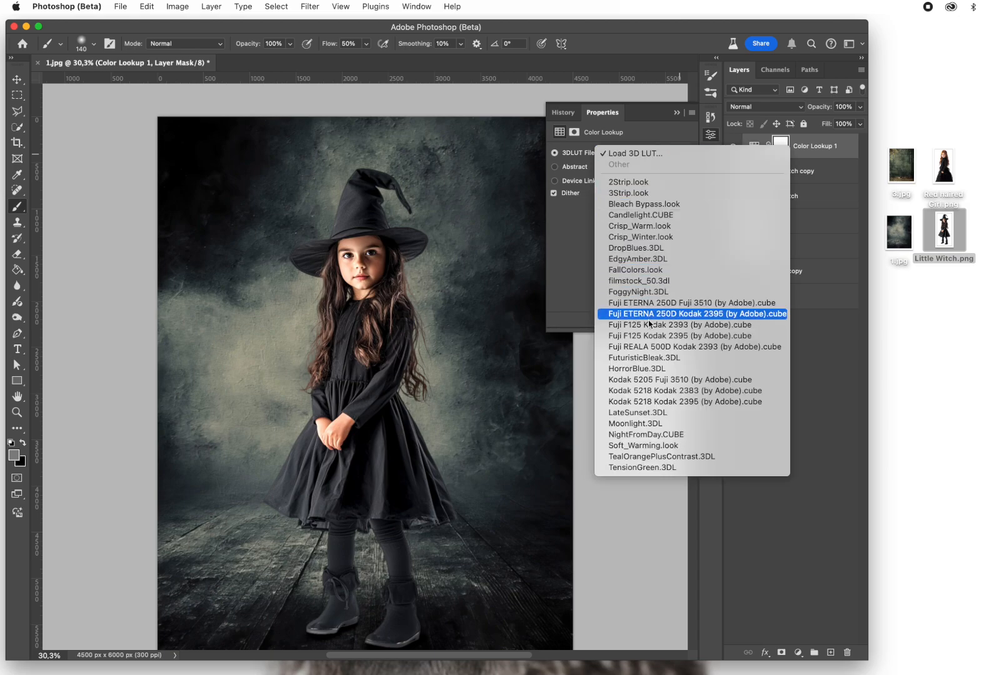
click(639, 227)
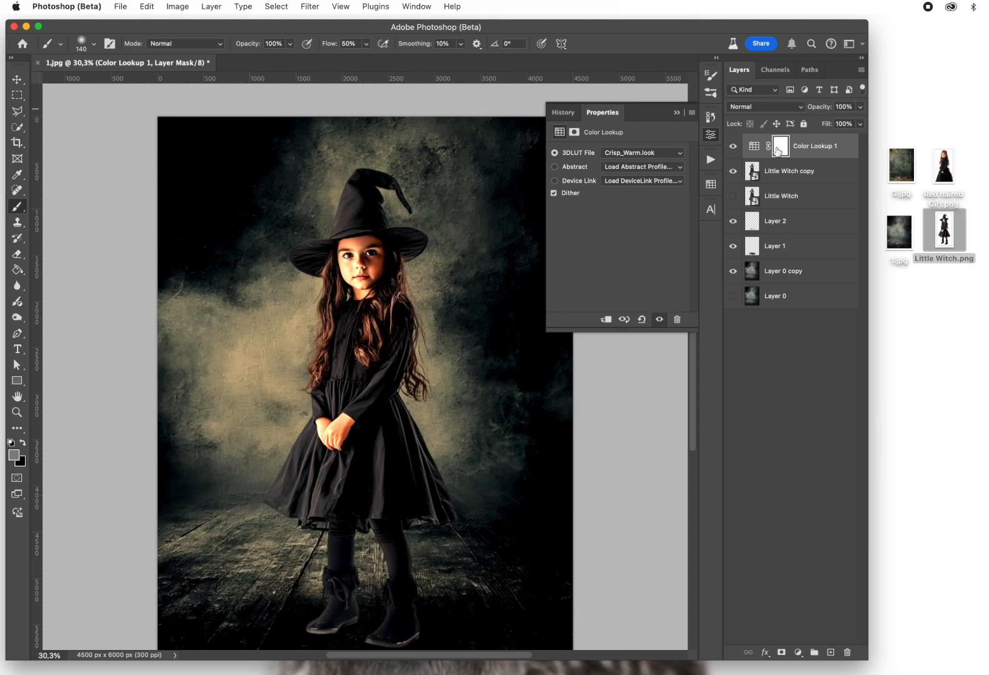
right_click(842, 153)
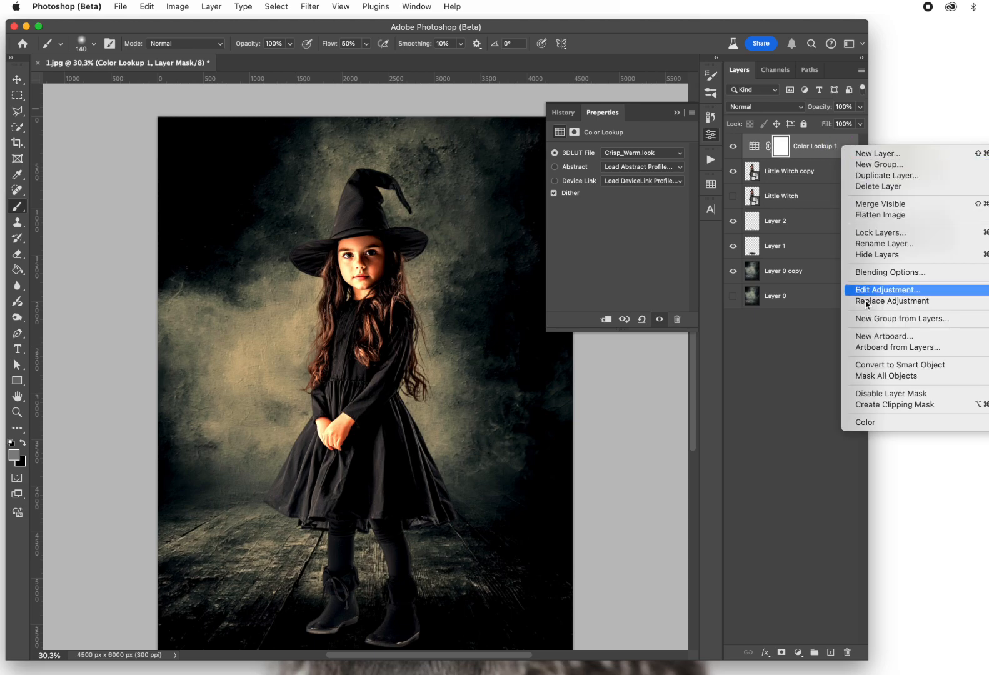
click(874, 405)
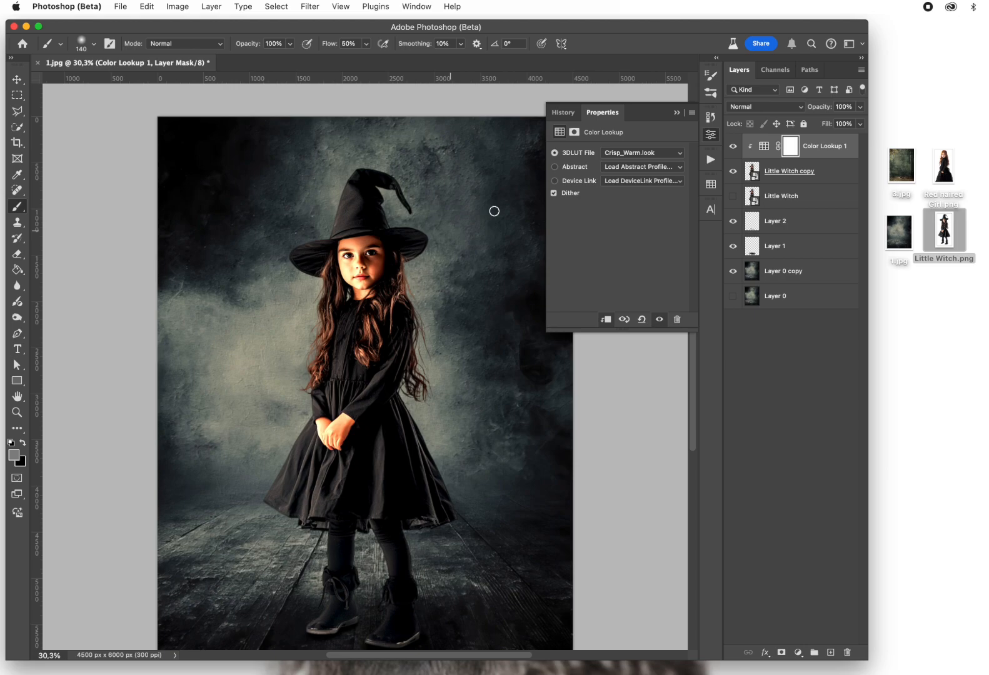
Switch the 3D LUT to Moonlight.3DL, set the adjustment layer's opacity to 13%, and compare the image with and without it
click(681, 154)
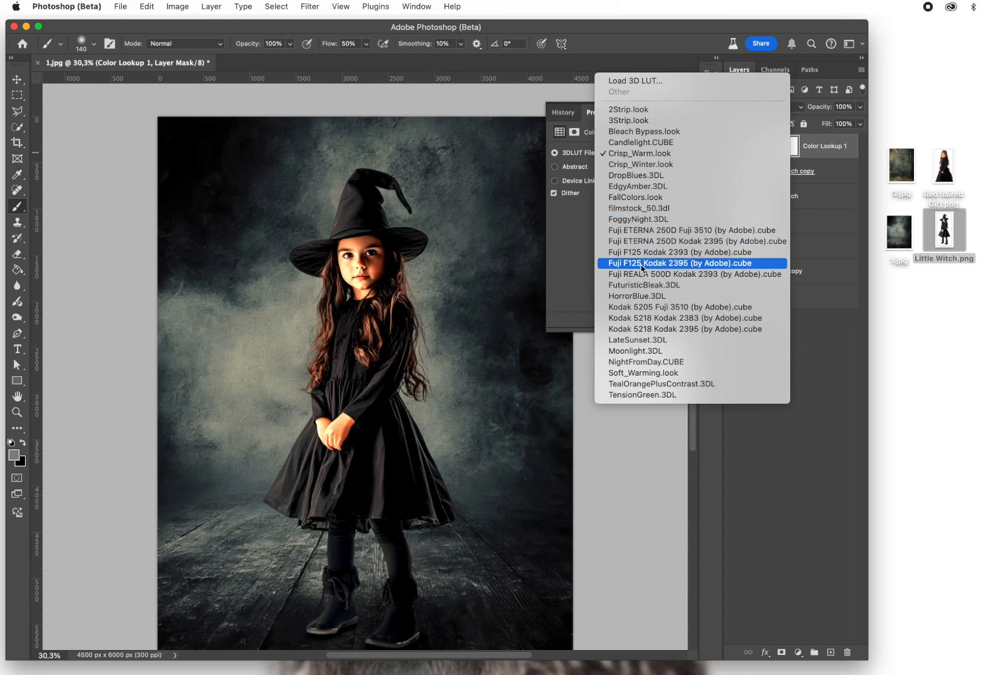
click(638, 351)
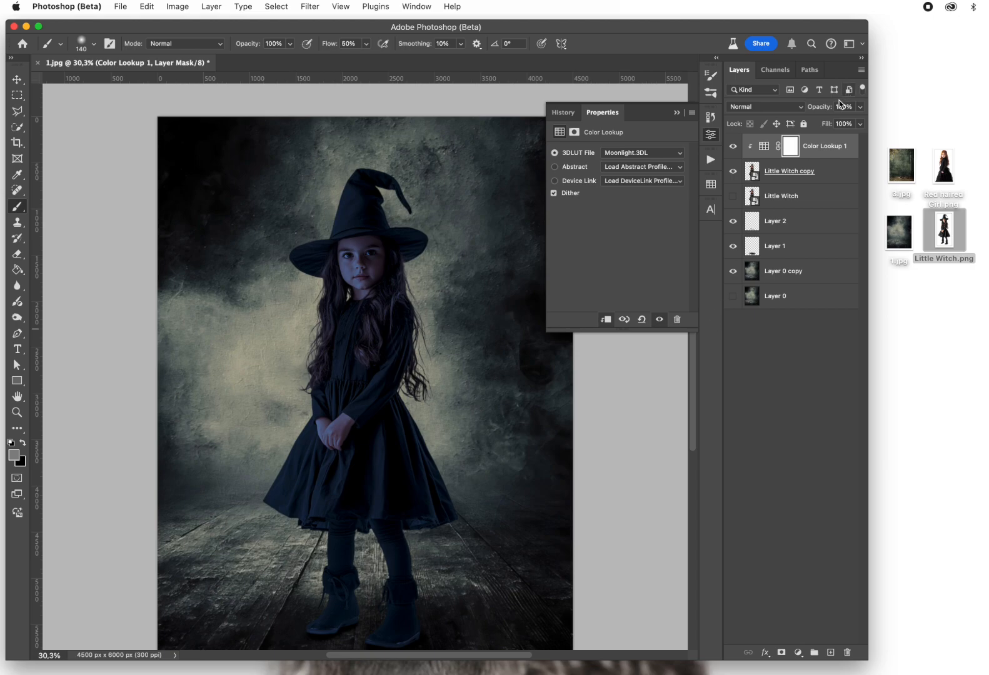
drag(824, 109, 737, 110)
click(676, 114)
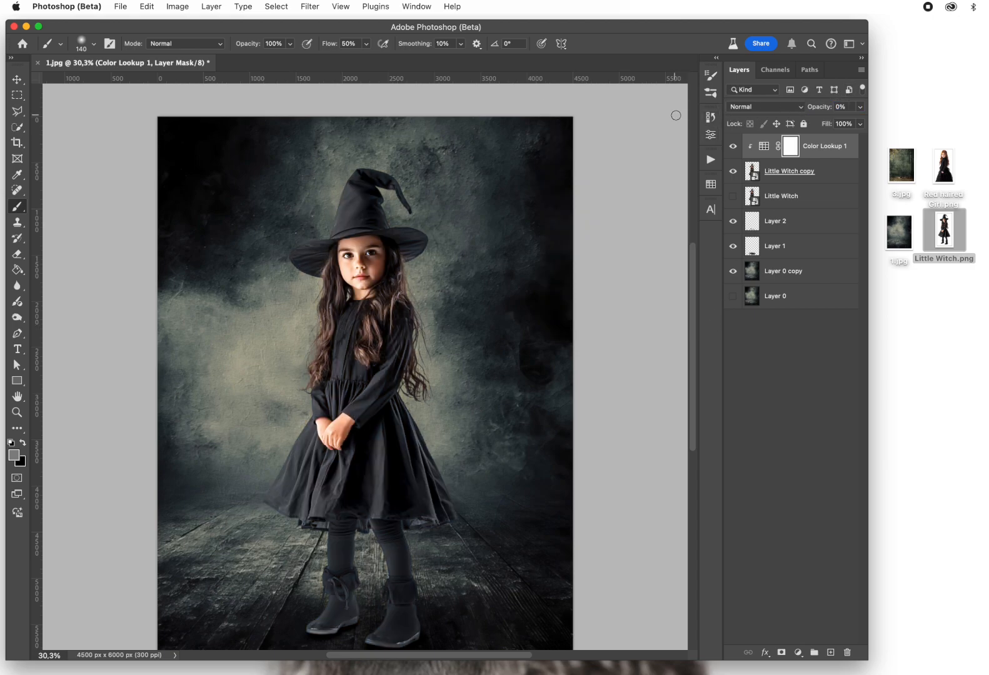
drag(808, 109, 825, 110)
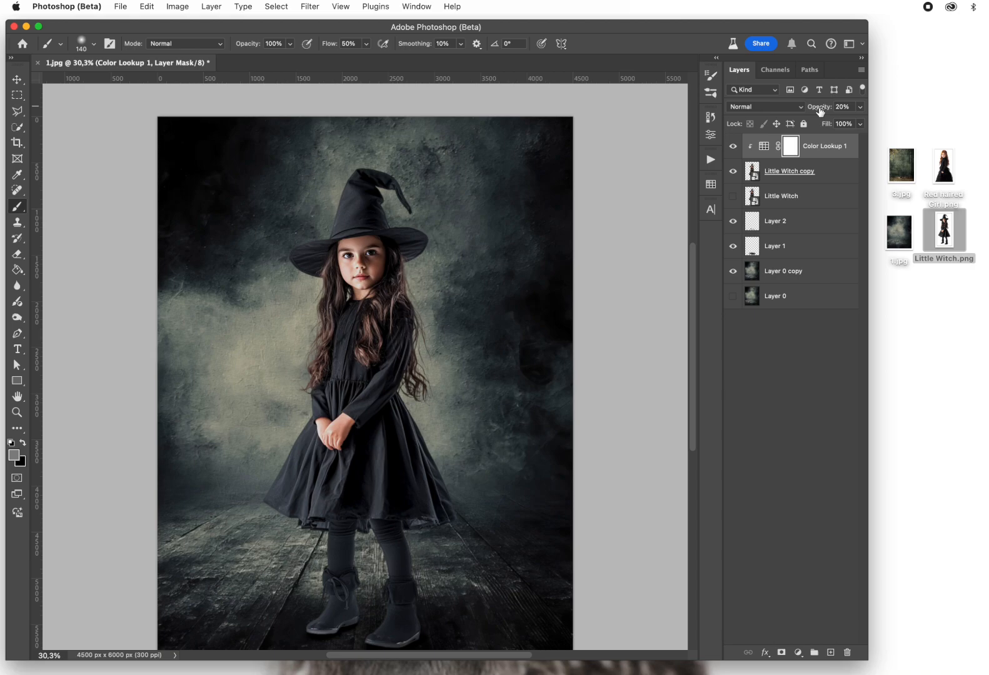
drag(821, 109, 816, 110)
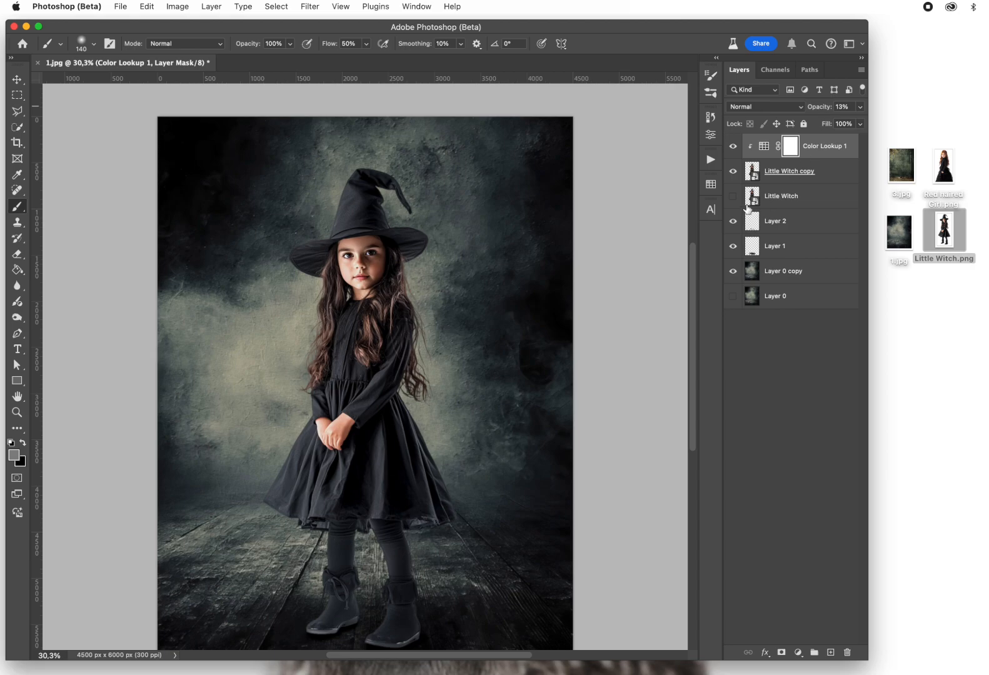
click(734, 147)
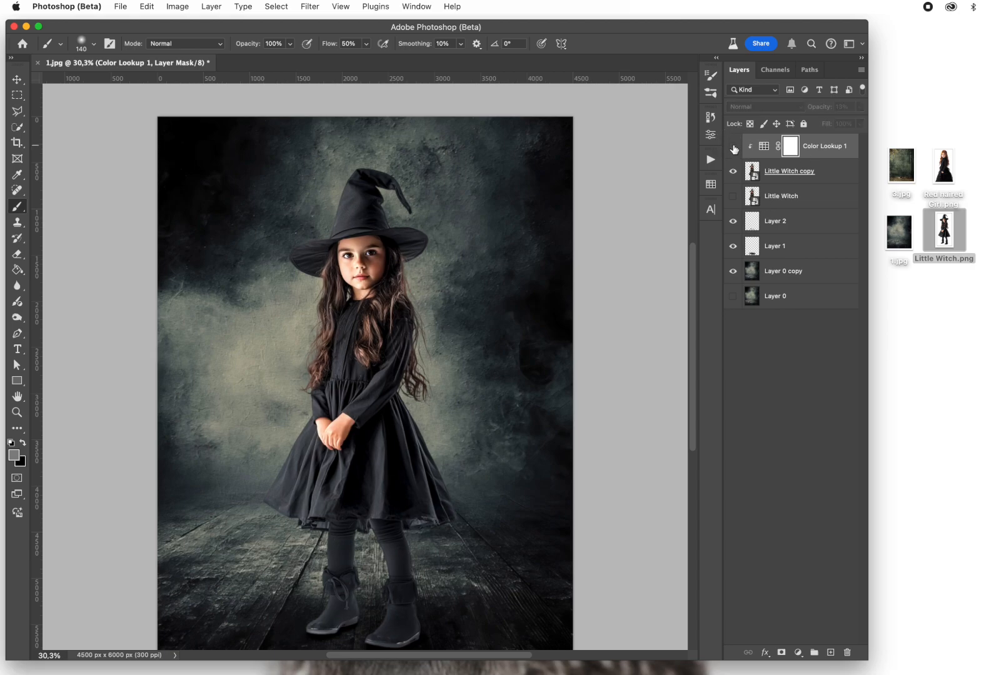
click(734, 148)
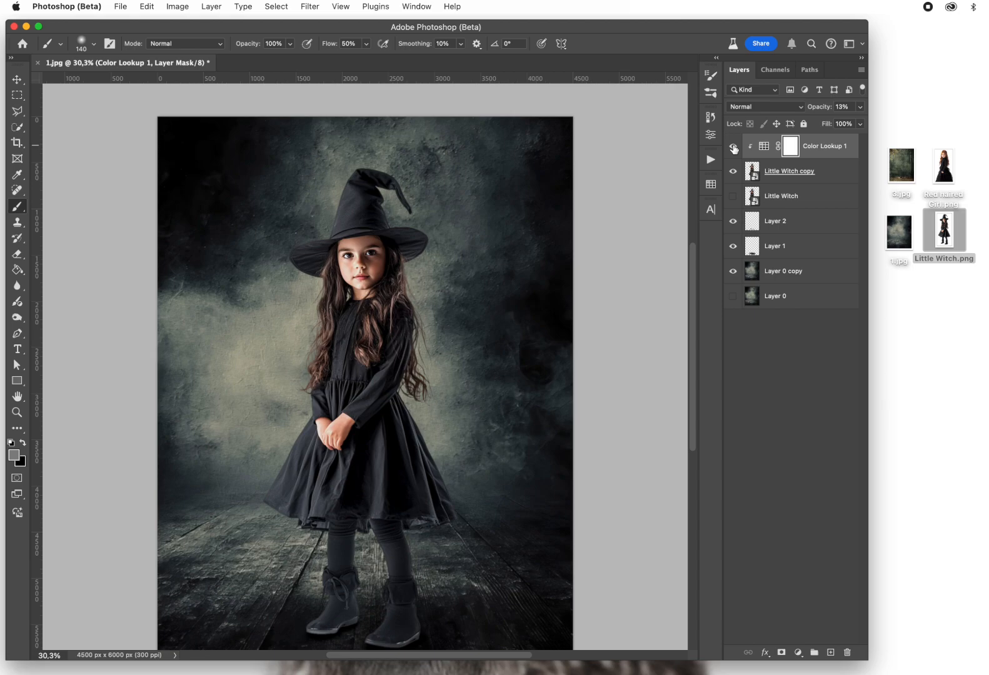
Compare the image with and without the Color Lookup adjustment layer, and delete that layer
click(733, 147)
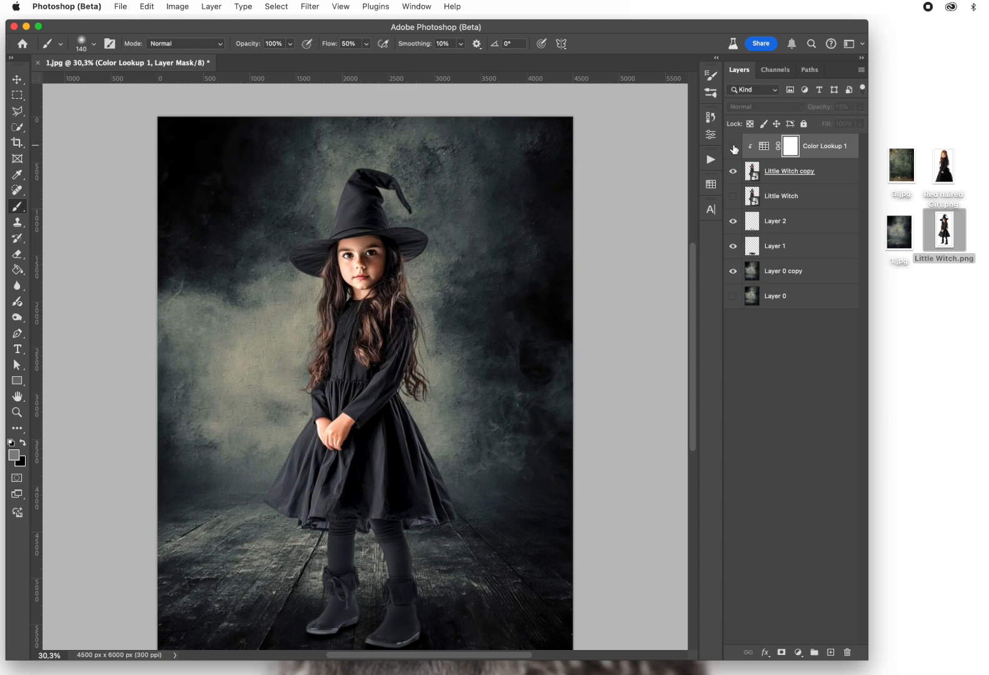
click(734, 148)
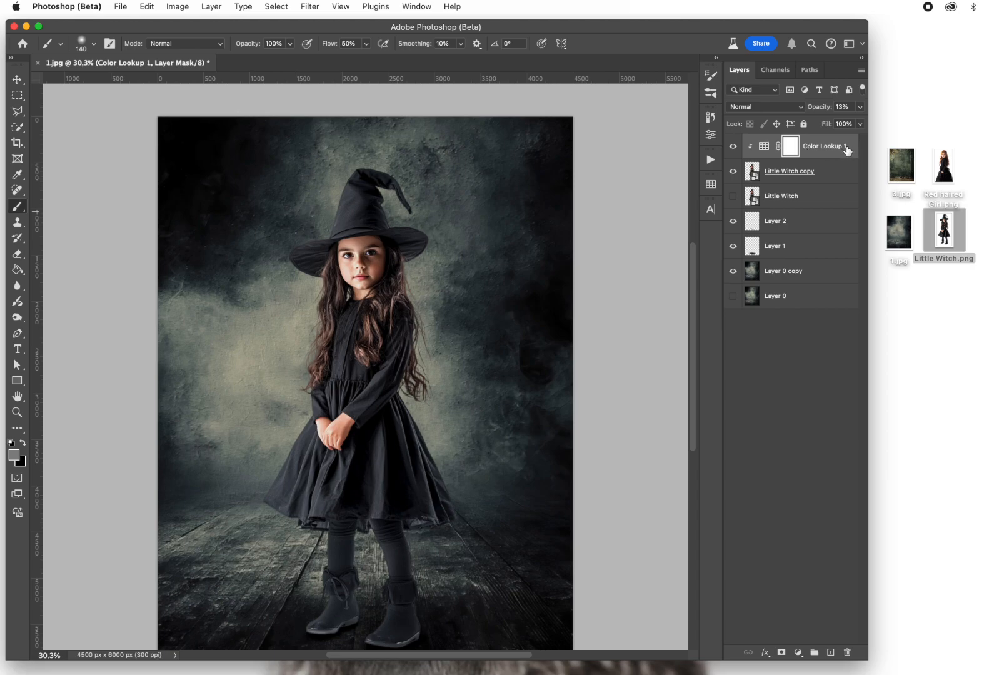
drag(850, 148, 856, 653)
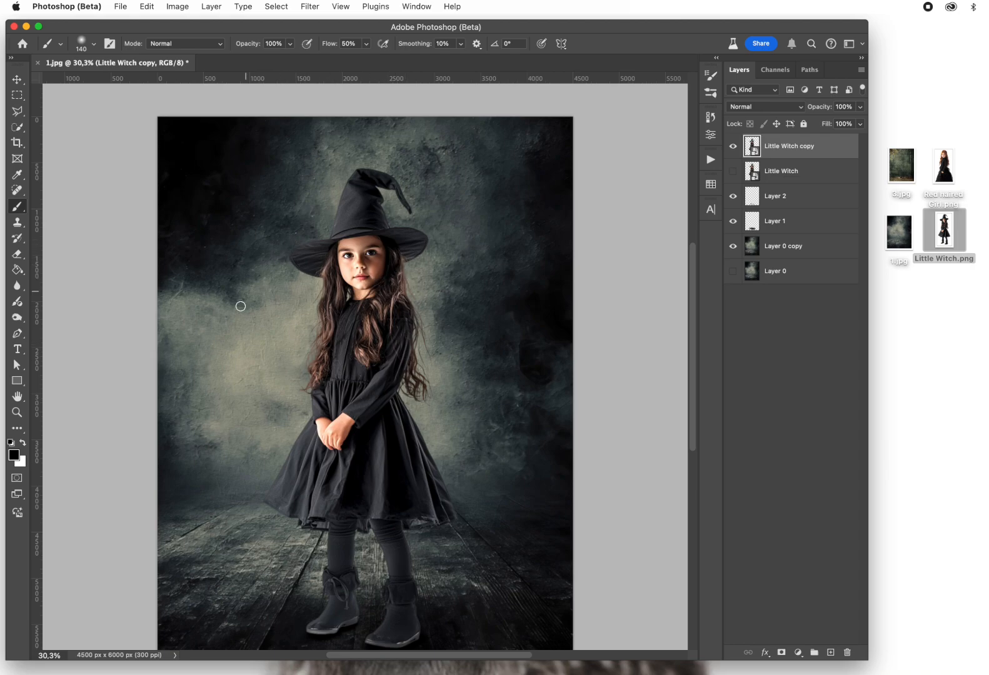
Sample a grey-green tone from the backdrop of Layer 0 copy, beside the hat brim, as the foreground color
click(807, 253)
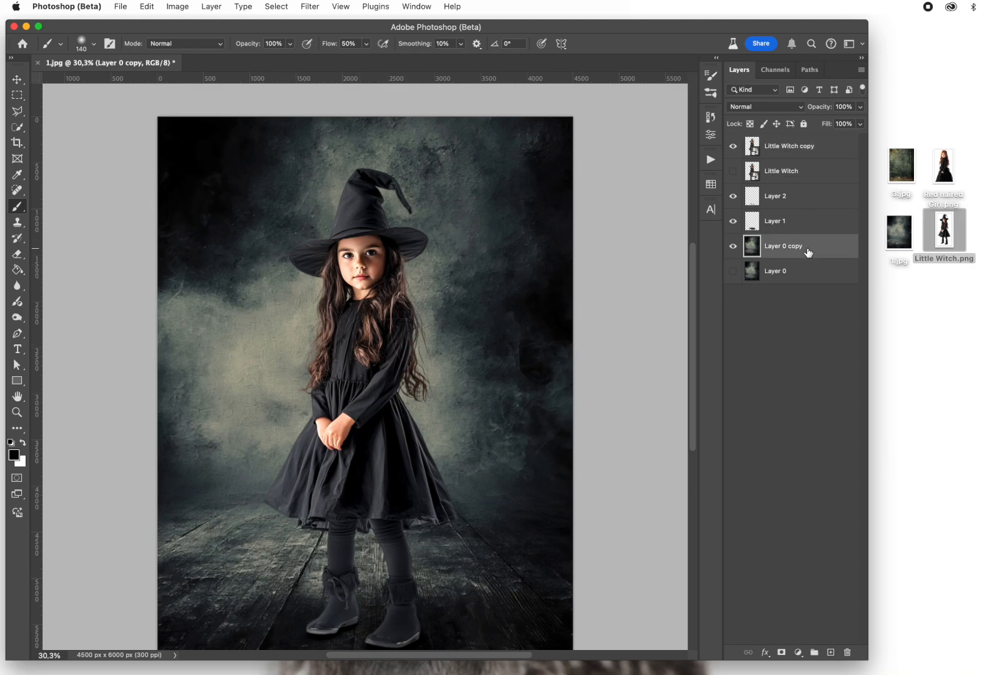
click(17, 178)
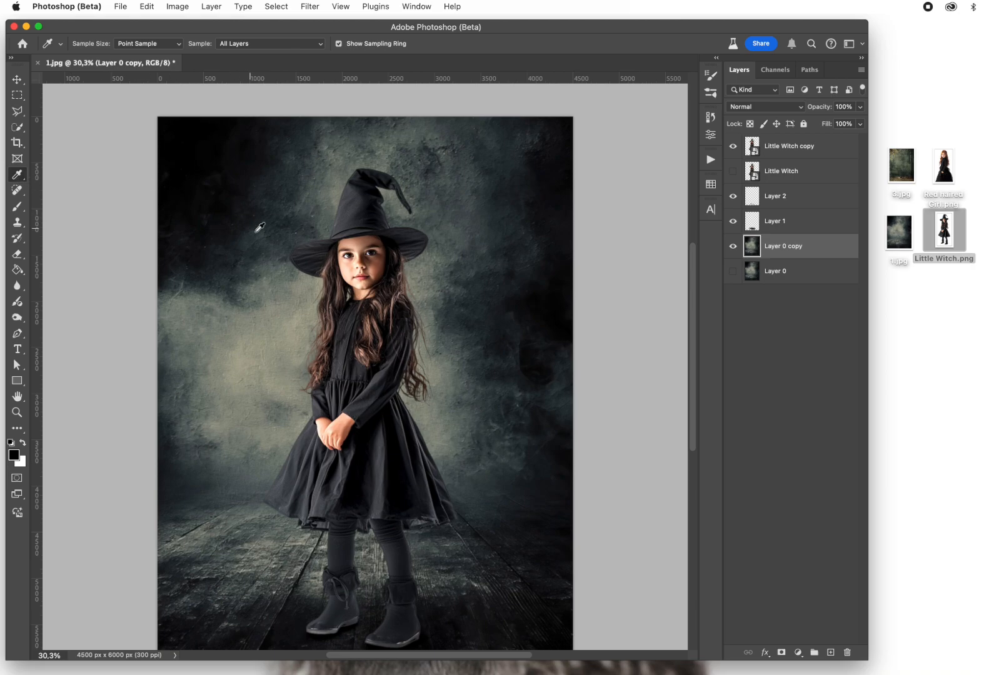
click(287, 275)
Add a Solid Color fill layer above Little Witch copy in the sampled color, shifting its hue to 165° (#67726f)
click(815, 152)
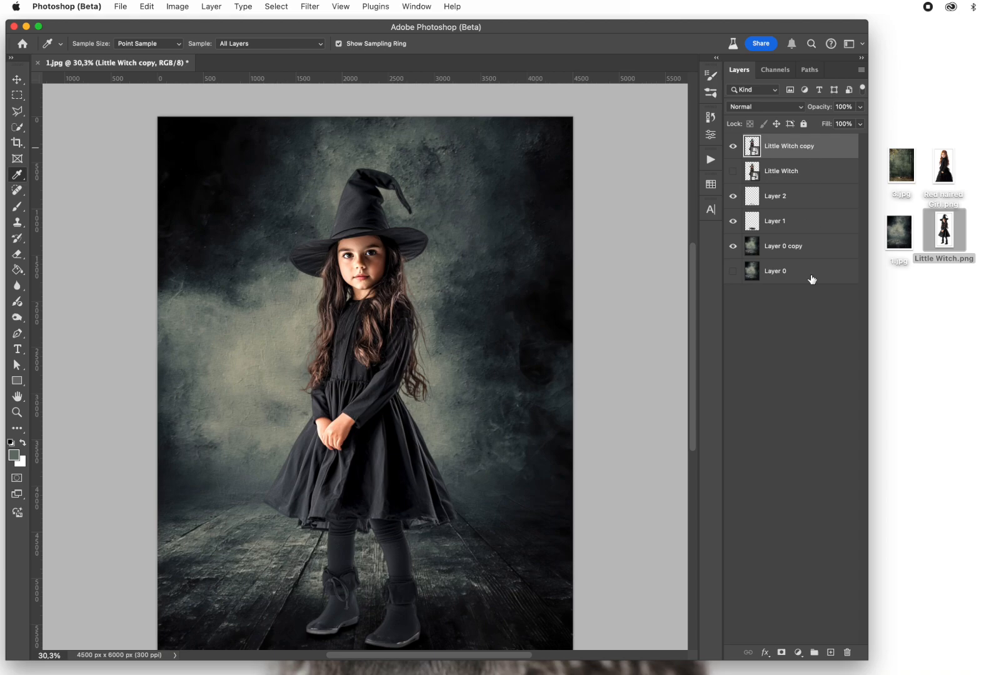
click(799, 654)
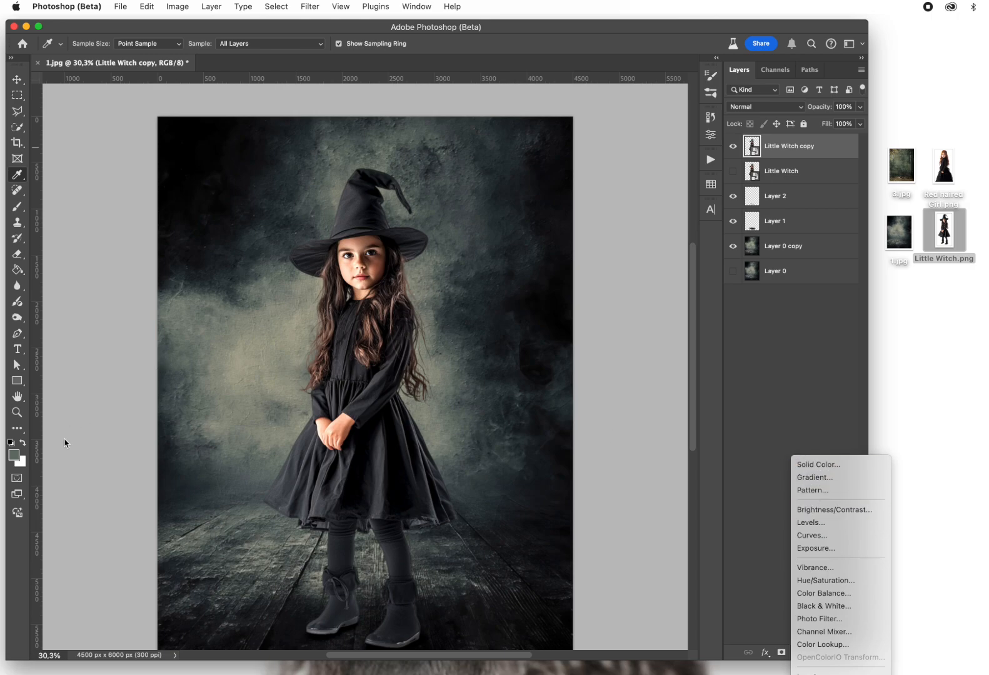
click(826, 464)
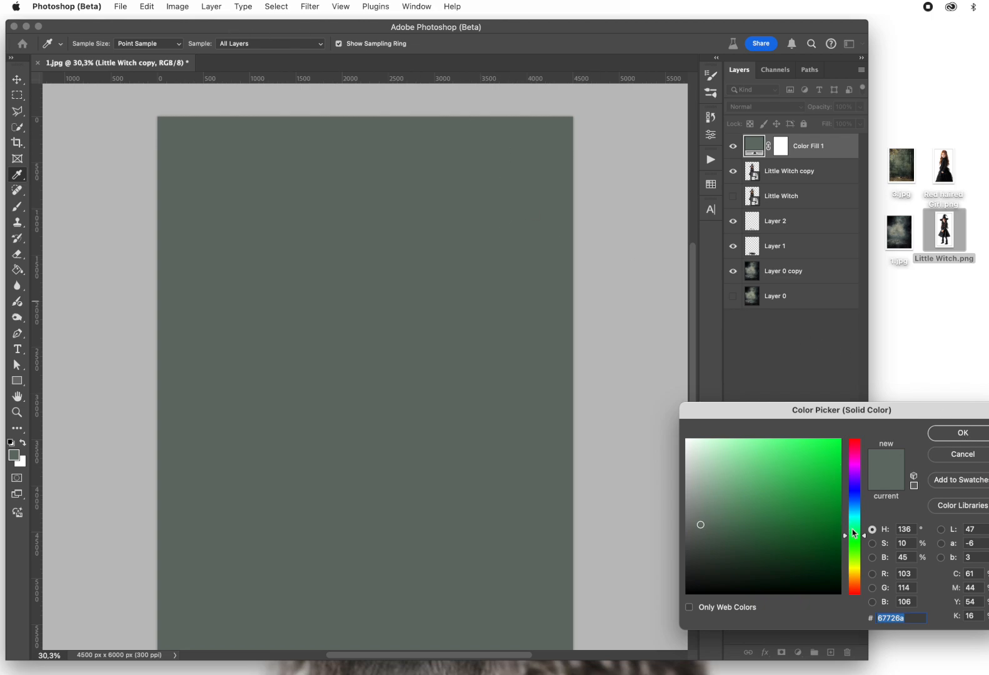
drag(863, 536, 865, 525)
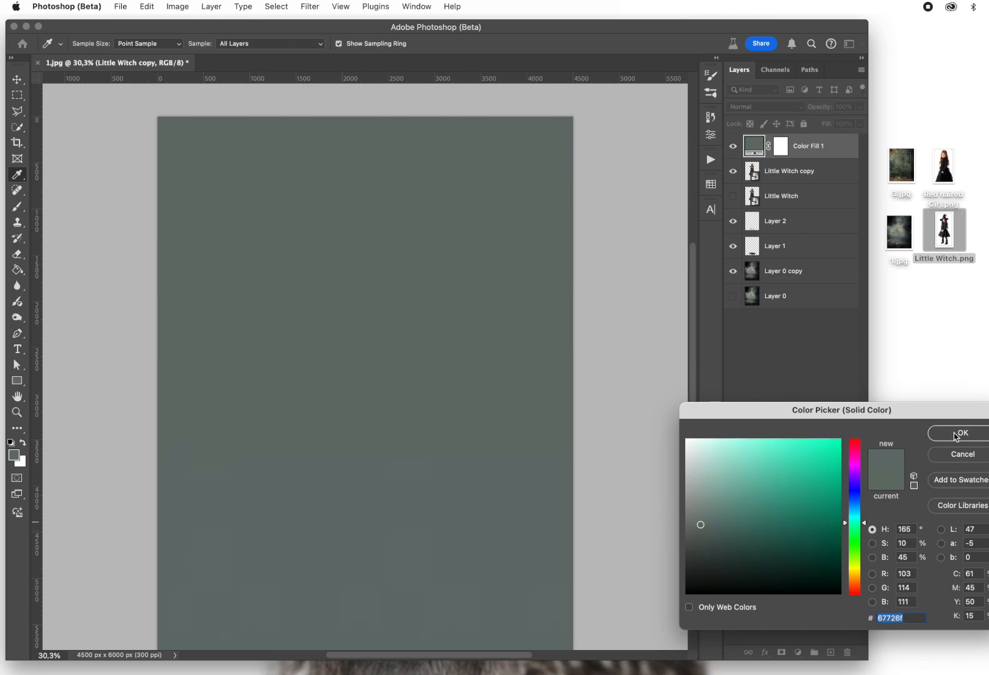
click(956, 434)
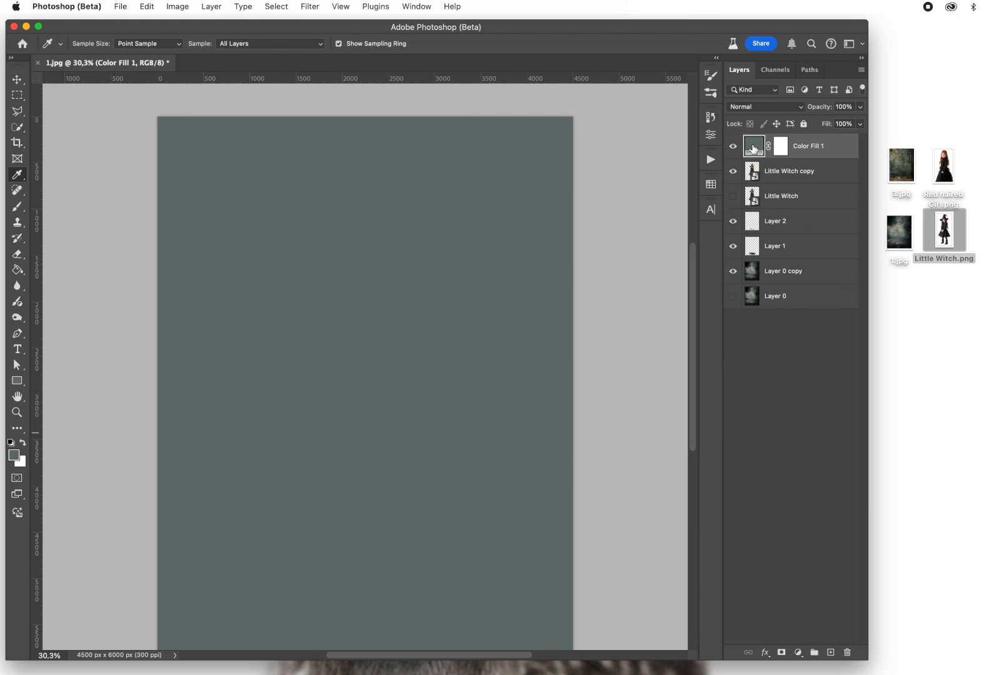
Clip the color fill layer to the Little Witch copy layer and set its blend mode to Color
right_click(837, 152)
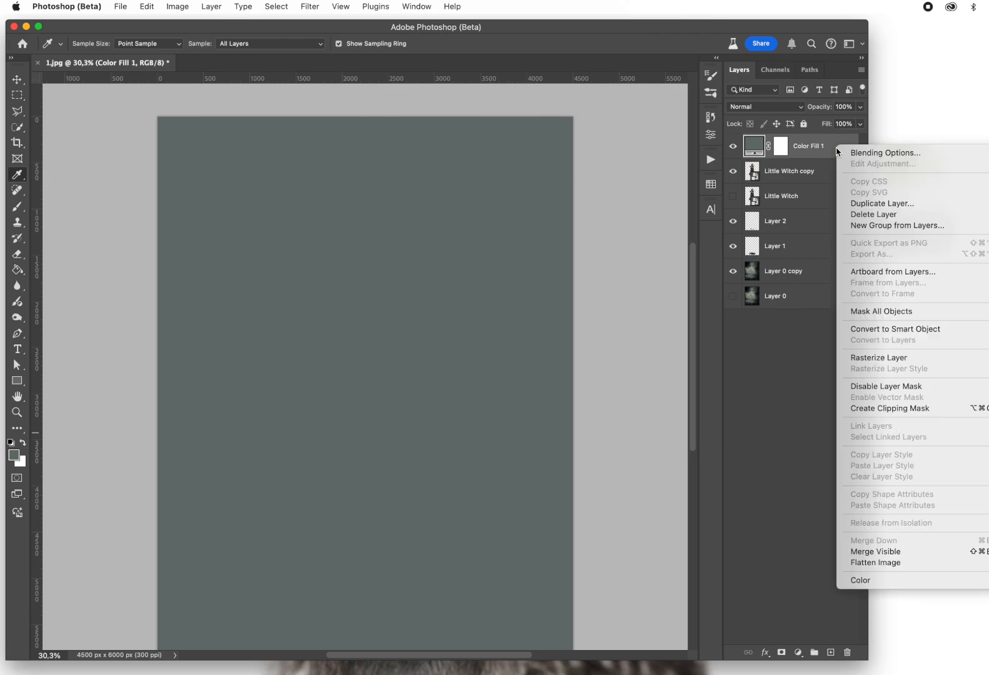
click(883, 409)
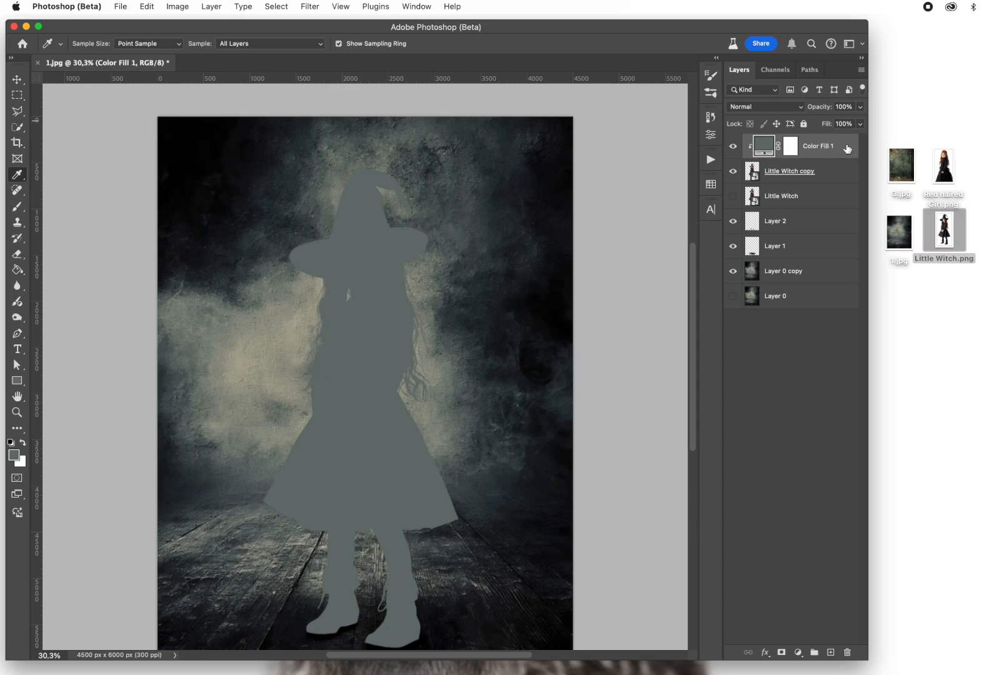
click(801, 108)
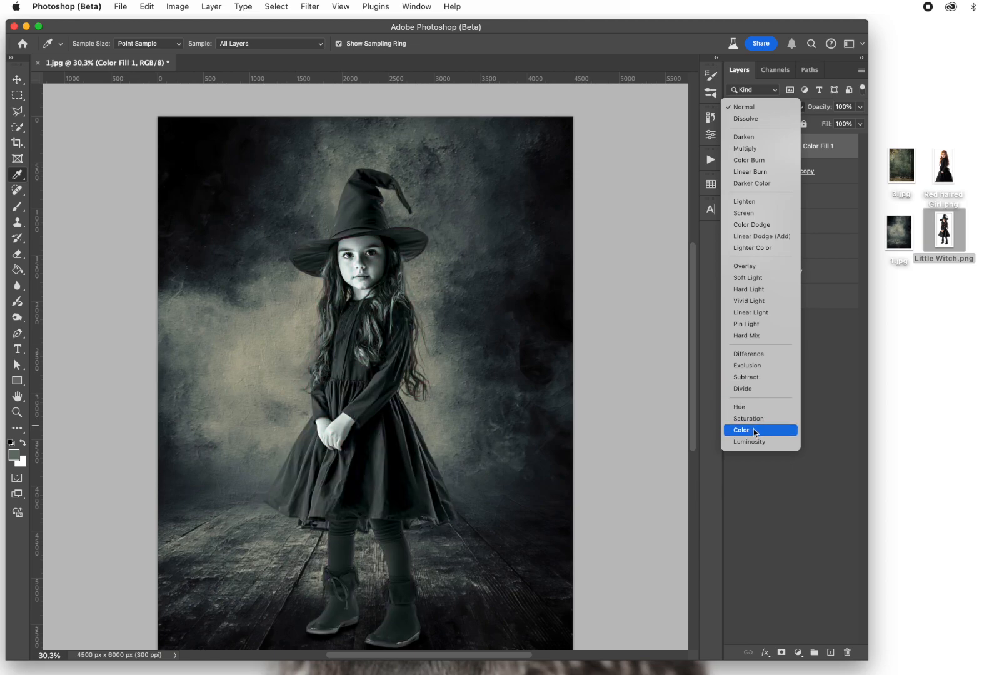
click(754, 430)
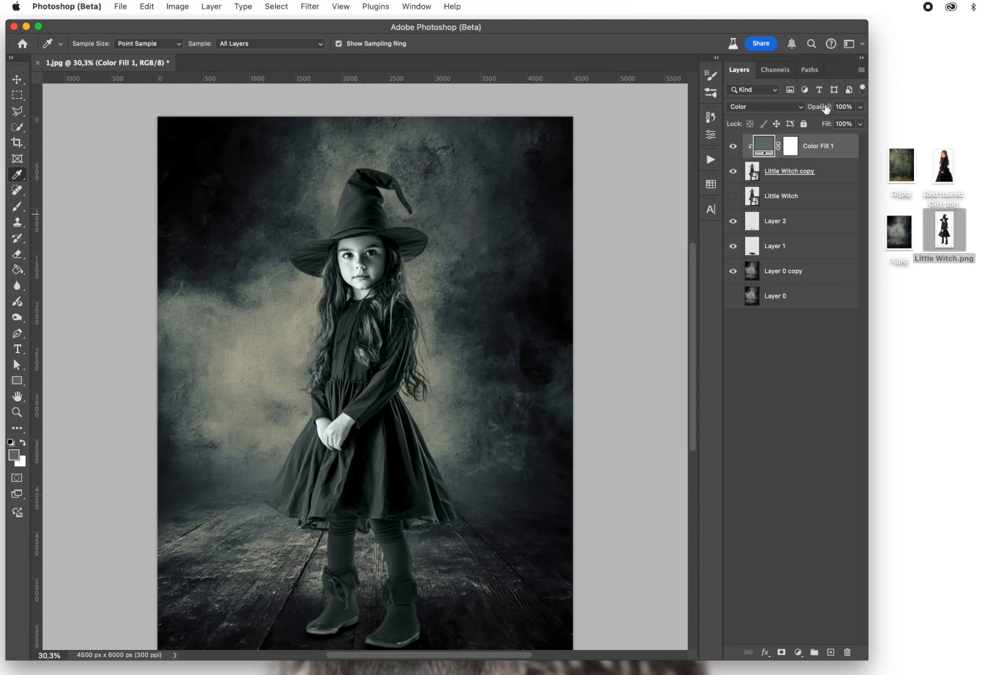
Set the color fill layer's opacity to 22% and compare the image with and without it
drag(826, 108, 647, 111)
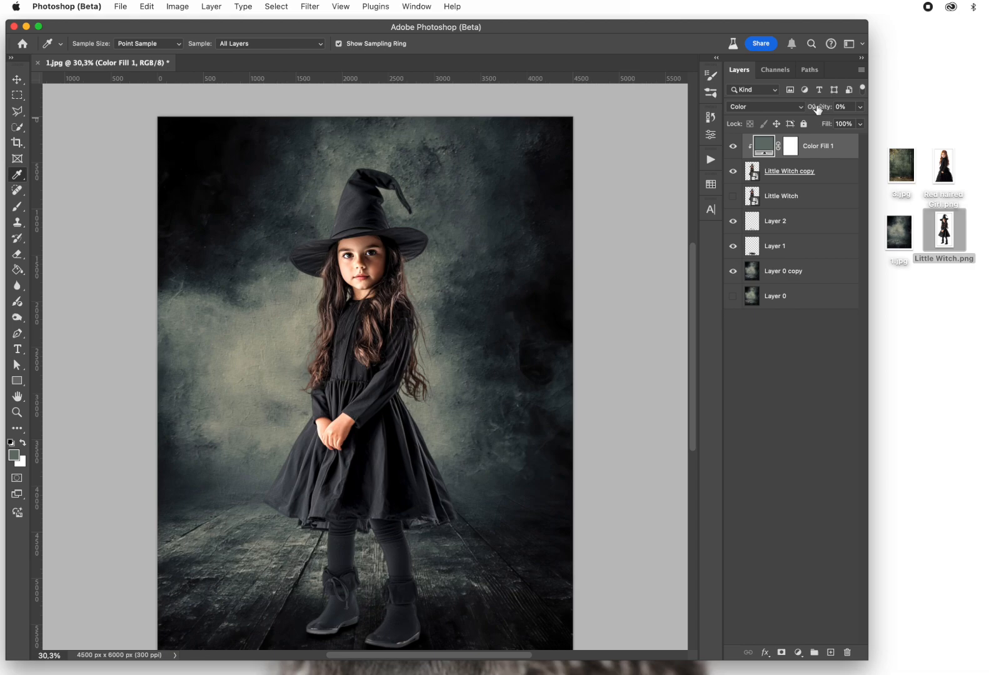
mouse_move(818, 110)
mouse_down()
mouse_move(833, 110)
mouse_move(822, 111)
mouse_up()
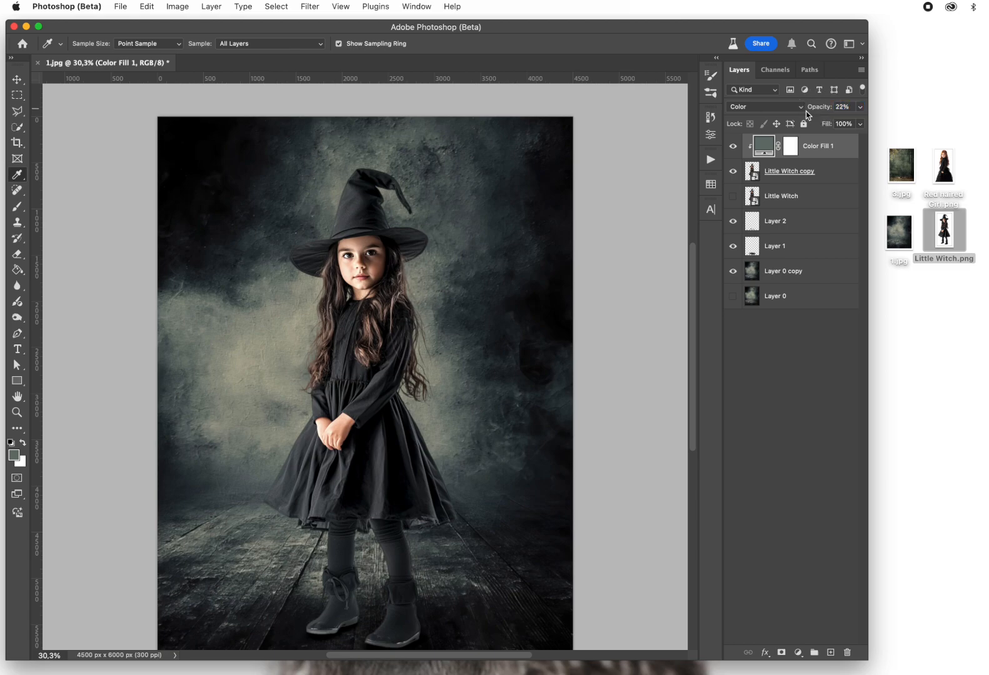
click(734, 149)
click(734, 148)
Paint a soft black shadow behind the girl's shaded side on a new layer above Layer 0 copy, using a 799 px brush at 36% flow
click(815, 274)
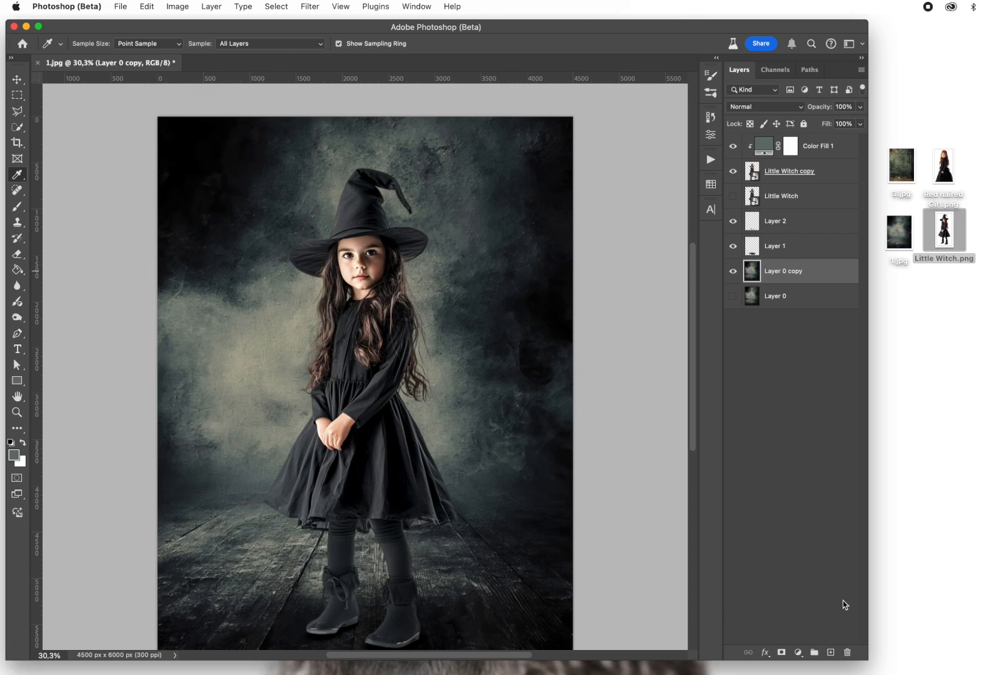
click(830, 653)
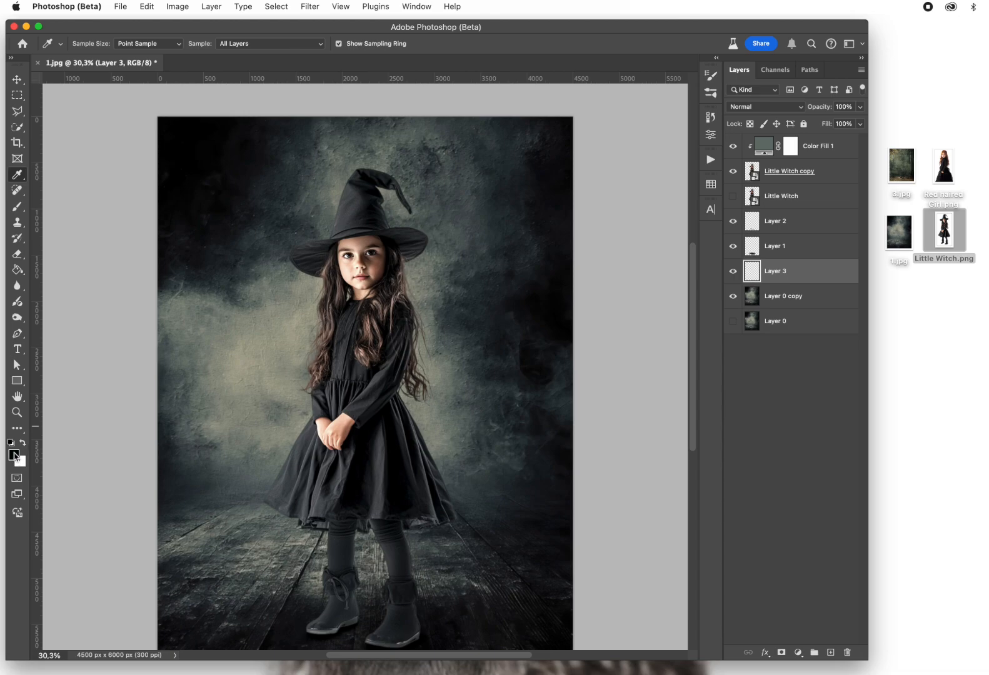
click(16, 208)
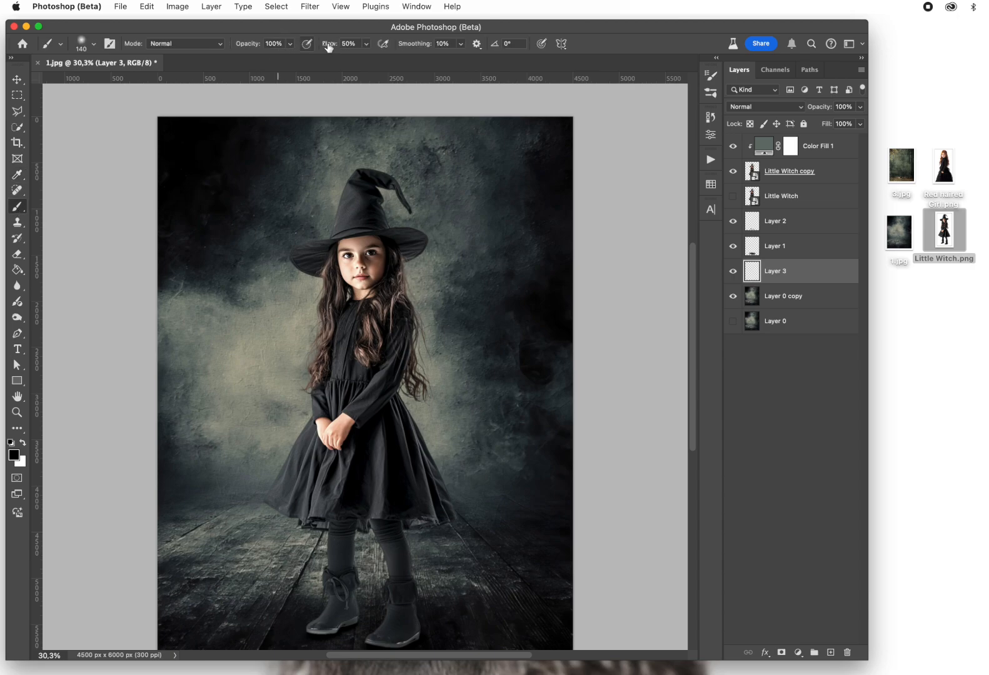
drag(335, 45, 326, 45)
drag(397, 493, 460, 490)
mouse_move(434, 540)
mouse_down()
mouse_move(378, 573)
mouse_move(437, 577)
mouse_move(363, 549)
mouse_move(365, 572)
mouse_move(468, 567)
mouse_move(452, 565)
mouse_move(459, 529)
mouse_move(417, 415)
mouse_move(419, 239)
mouse_move(399, 219)
mouse_move(450, 421)
mouse_move(449, 386)
mouse_move(472, 525)
mouse_up()
drag(391, 383, 408, 423)
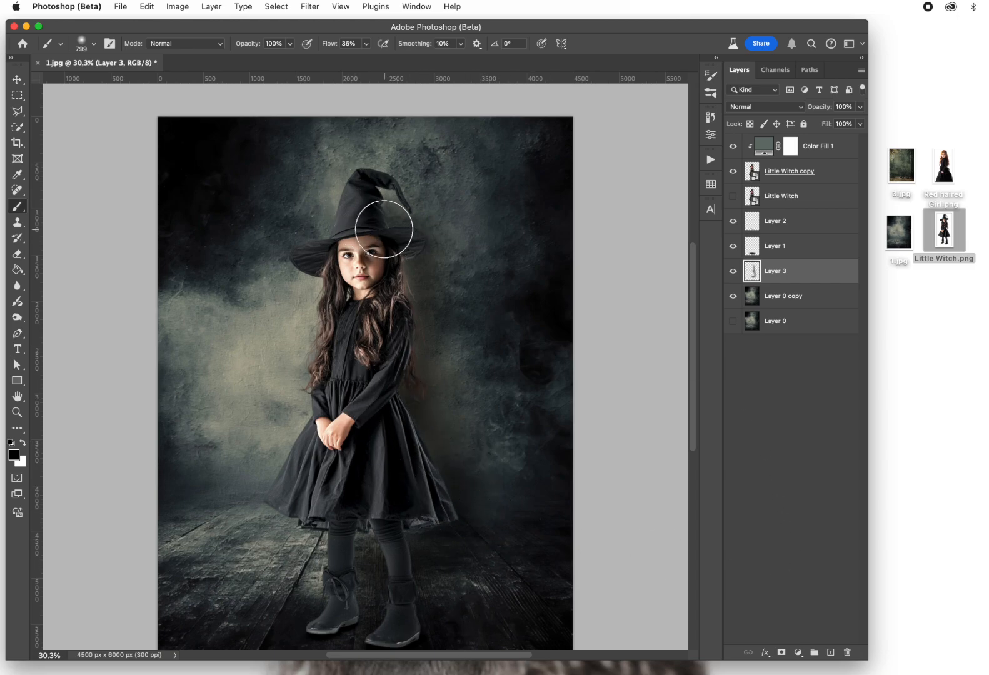
Set the body shadow layer to Multiply at 35% opacity and reduce the brush size to 169 px
click(782, 111)
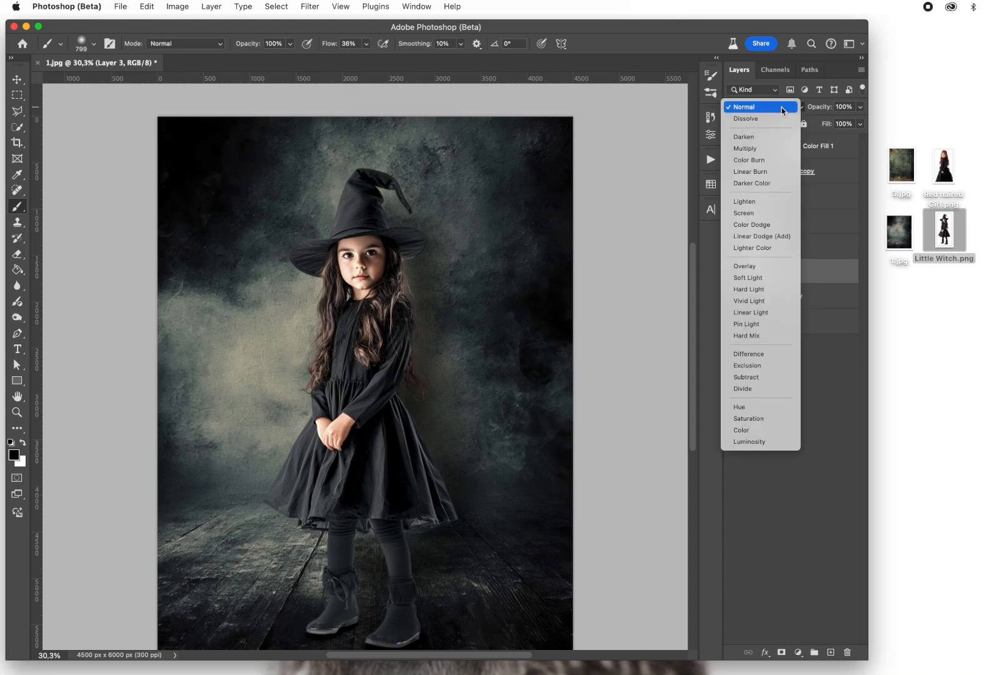
click(762, 149)
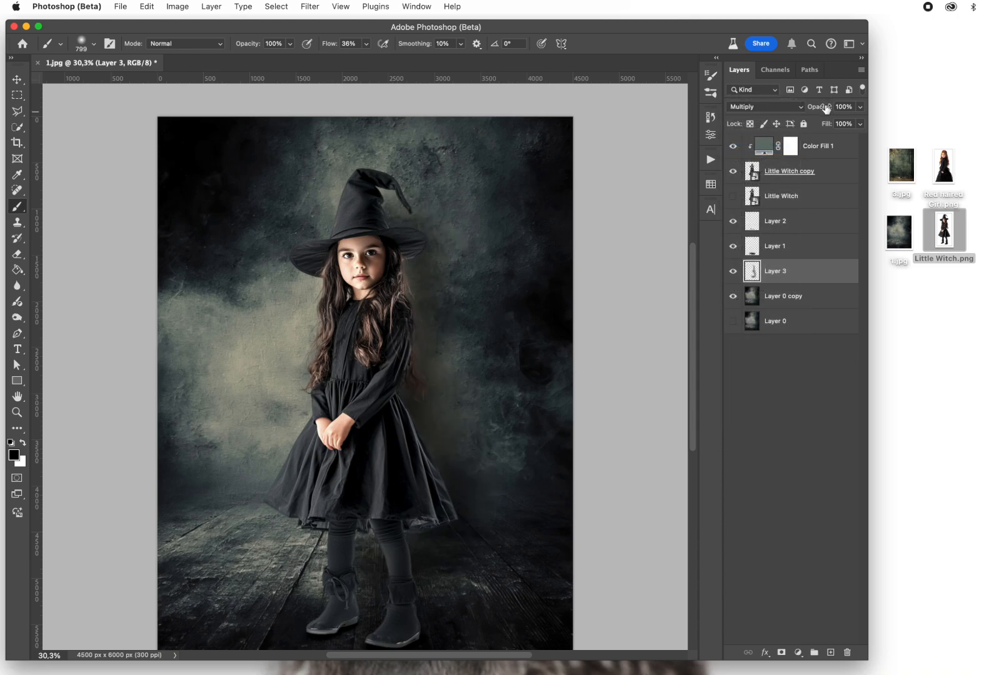
drag(817, 106, 756, 117)
drag(817, 108, 841, 107)
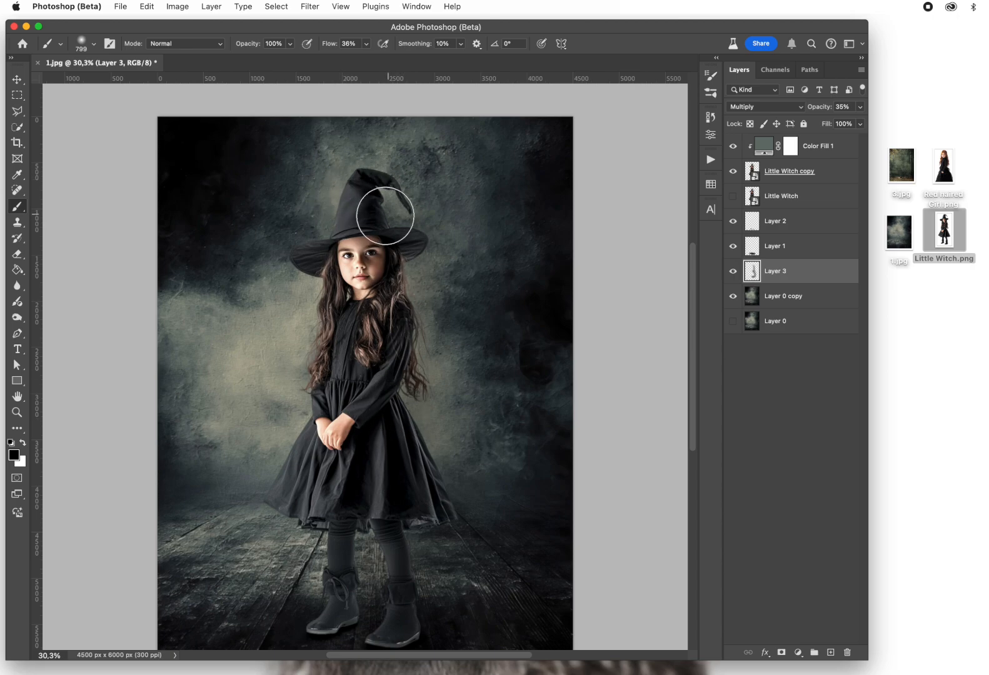
drag(399, 212, 341, 218)
Hide the color fill, witch and shadow layers above the backdrop, and show them again one by one to review the composite
click(734, 147)
click(733, 172)
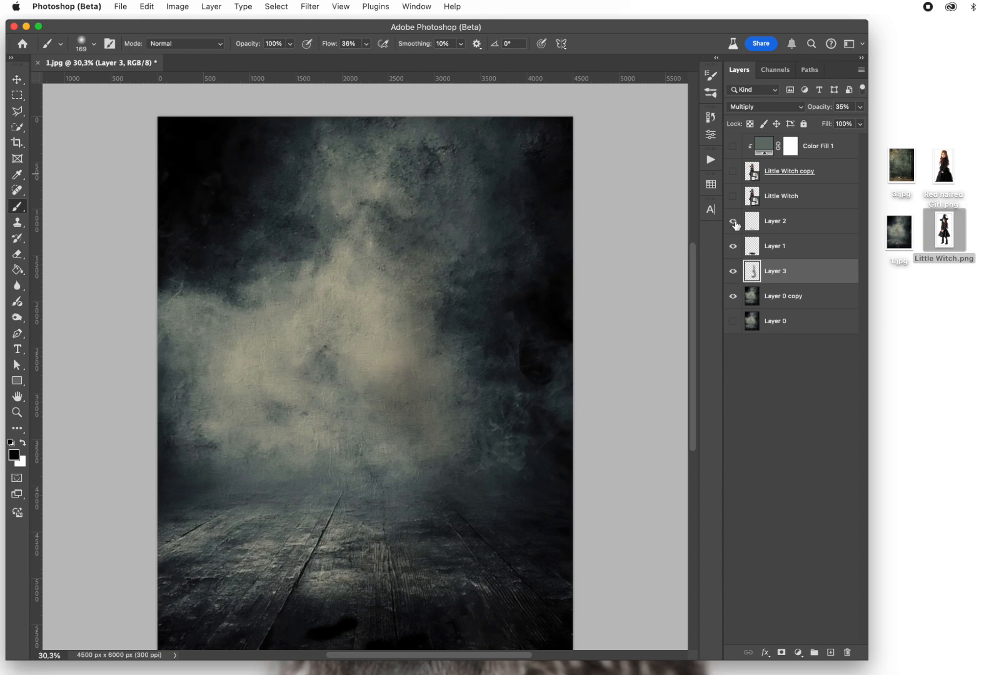
drag(733, 221, 734, 267)
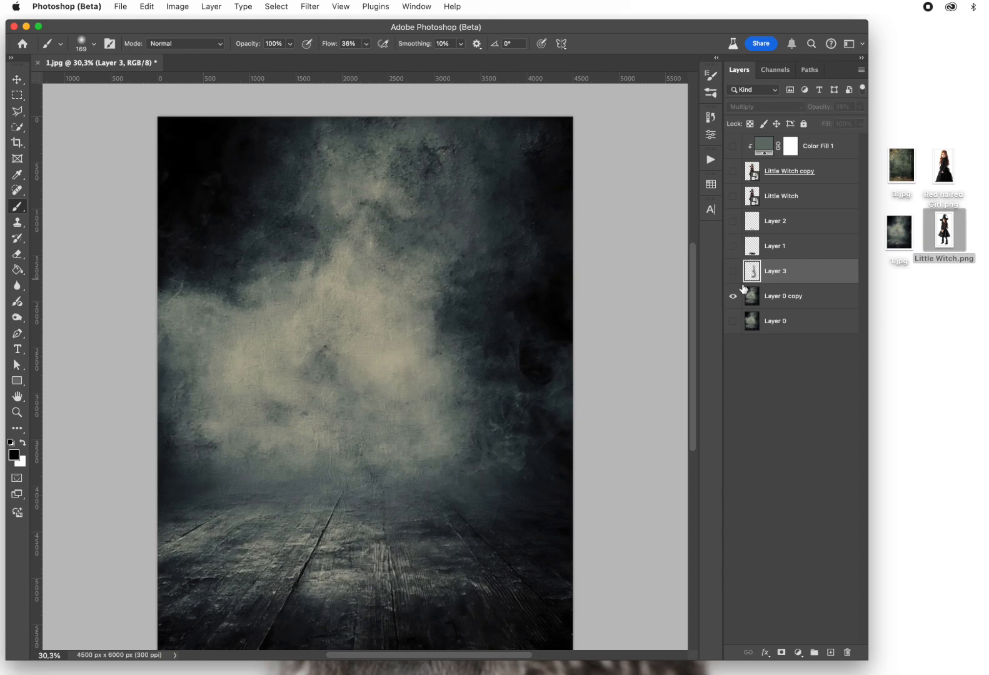
click(733, 172)
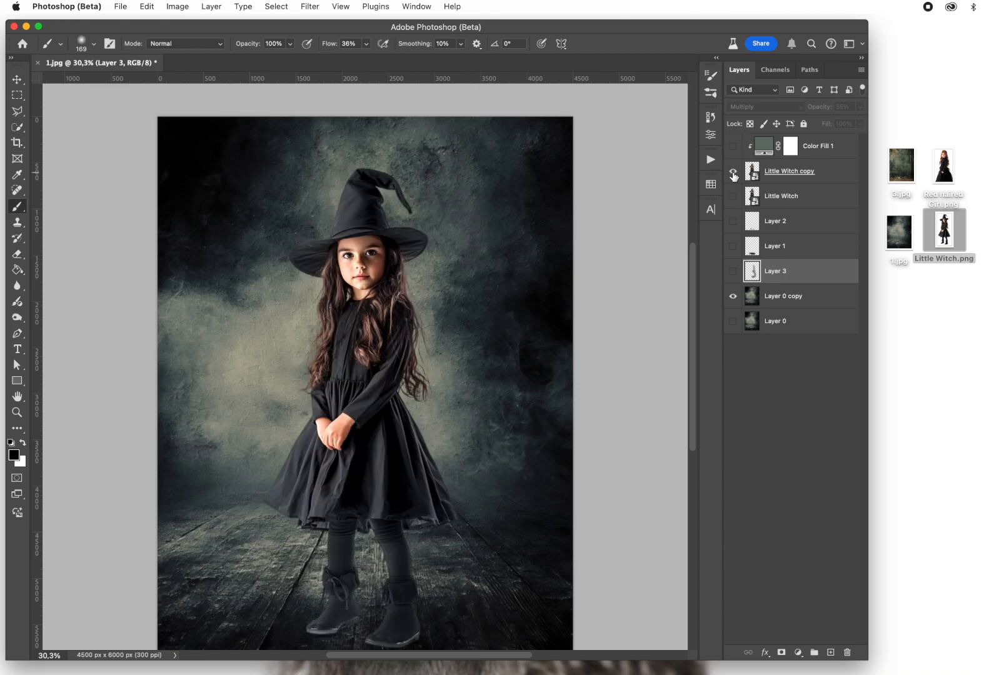
click(734, 147)
click(734, 271)
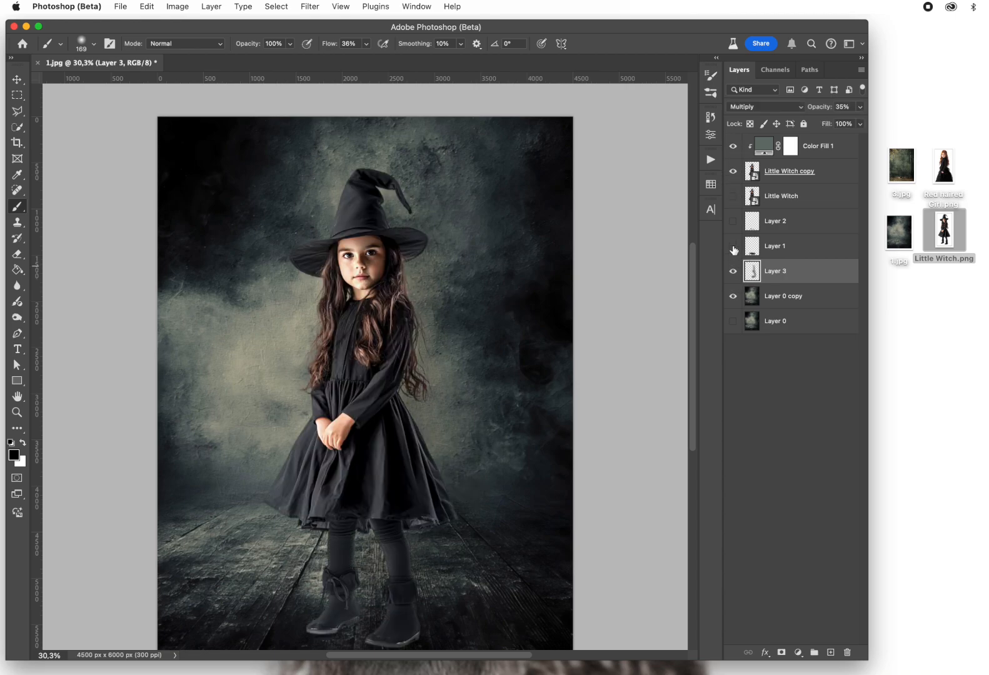
click(734, 246)
click(734, 222)
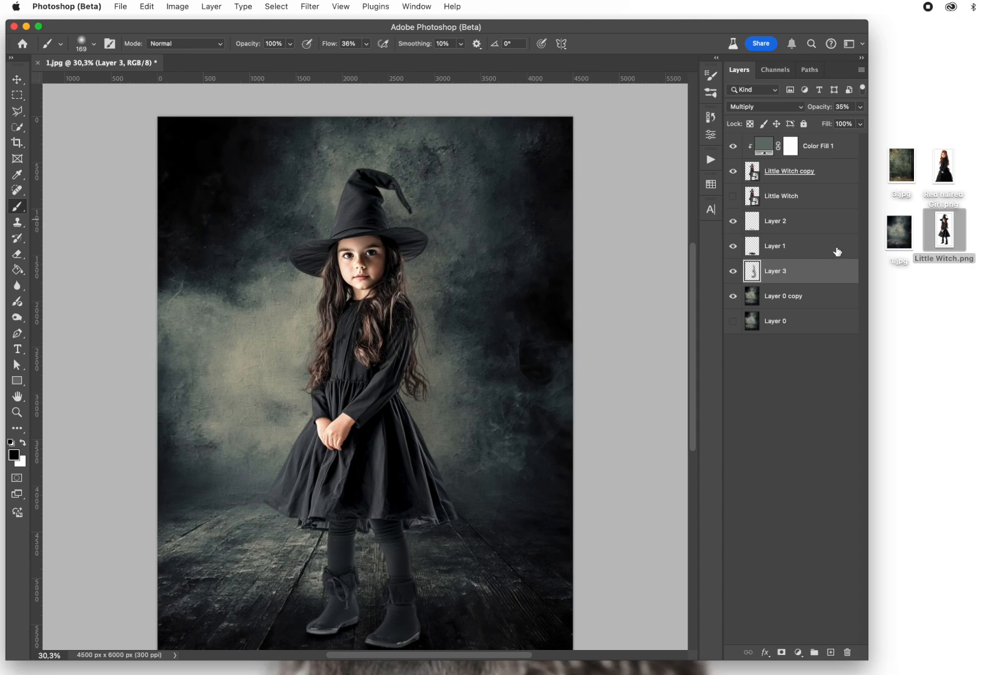